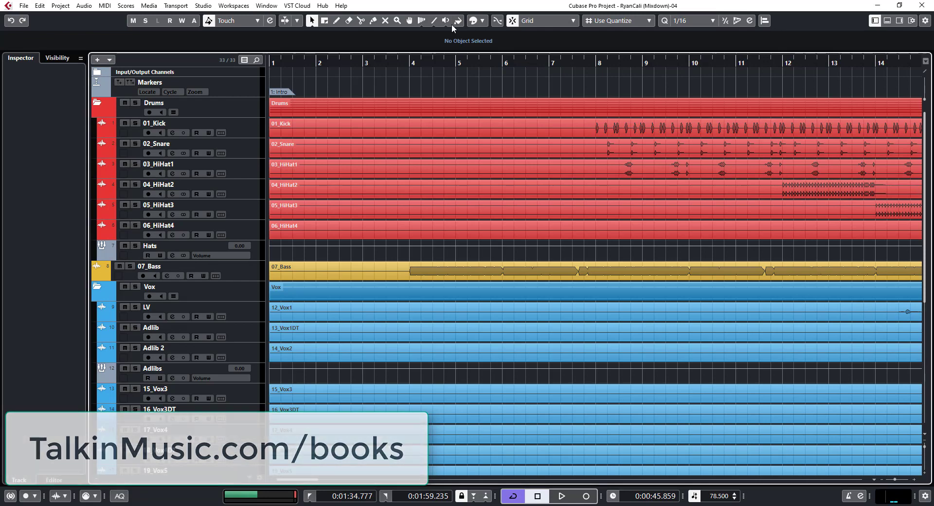
Solo the 03_HiHat1 channel in the MixConsole and return to the project window
key("F3")
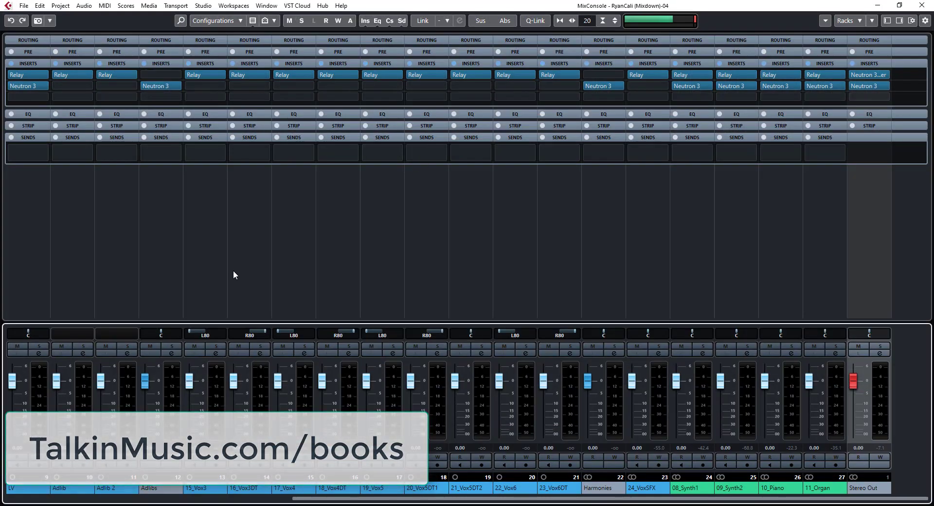
scroll(316, 498, "up", 4)
scroll(316, 499, "up", 5)
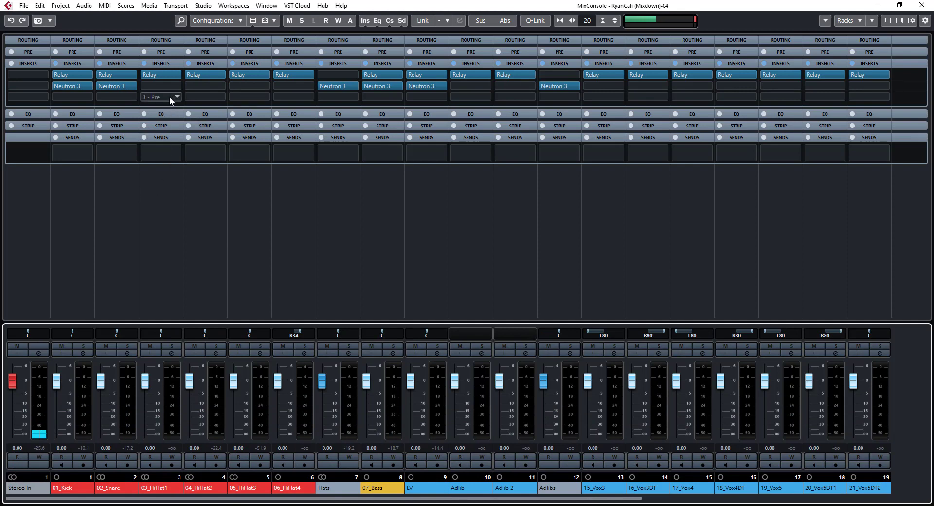
left_click(171, 346)
key("F3")
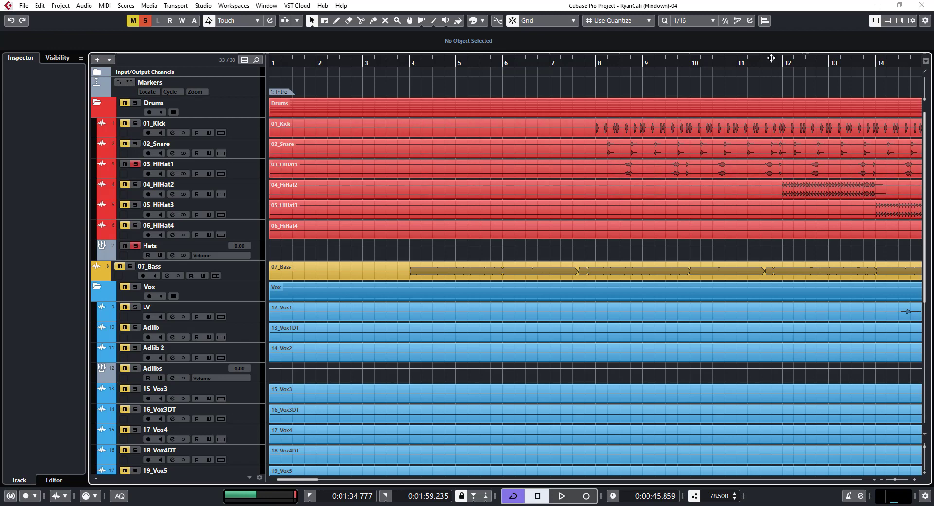
Set the cycle range over bar 11 using the Bar grid type, and switch the grid type to Beat
left_click_drag(770, 54, 789, 58)
left_click(597, 126)
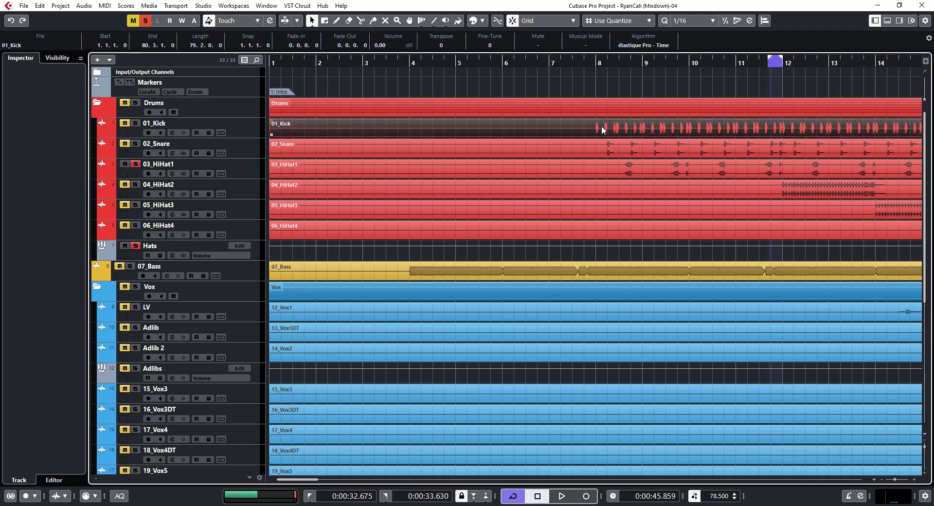
left_click(611, 23)
left_click(615, 33)
left_click(754, 62)
left_click(618, 21)
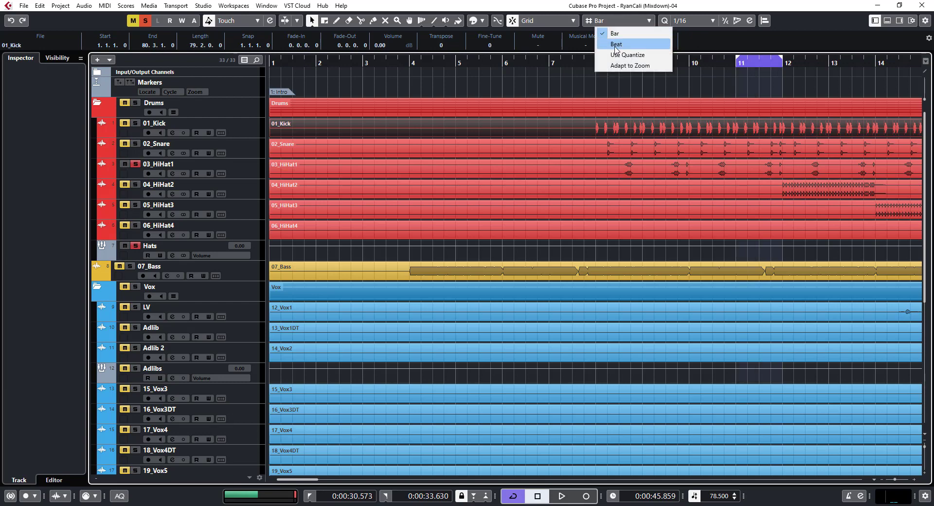
left_click(617, 44)
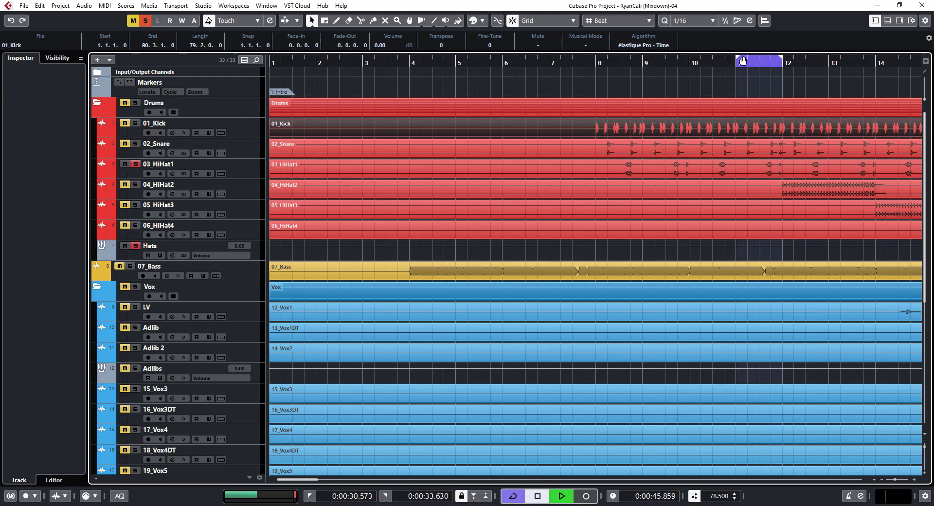
Shorten the cycle range to the second half of bar 11 and play the soloed hi-hat loop
key("space")
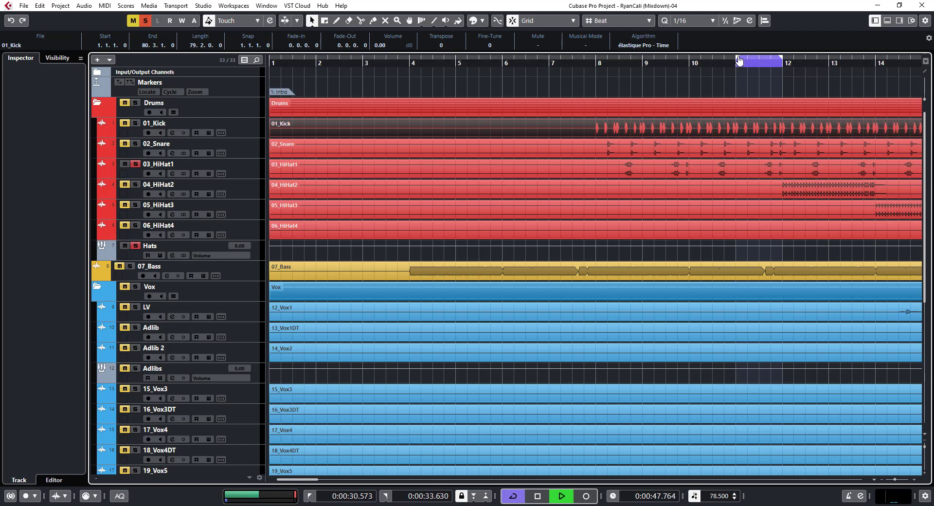
key("space")
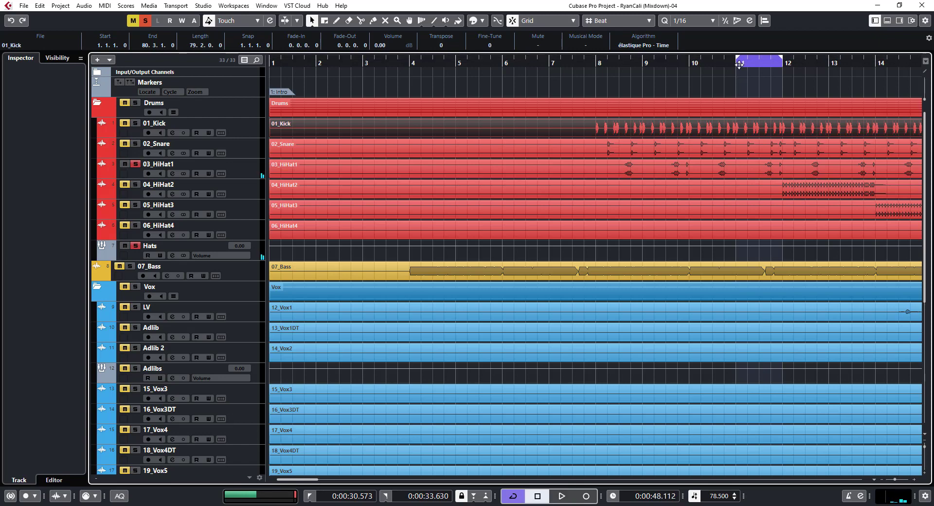
left_click_drag(747, 61, 757, 62)
left_click(761, 64)
key("space")
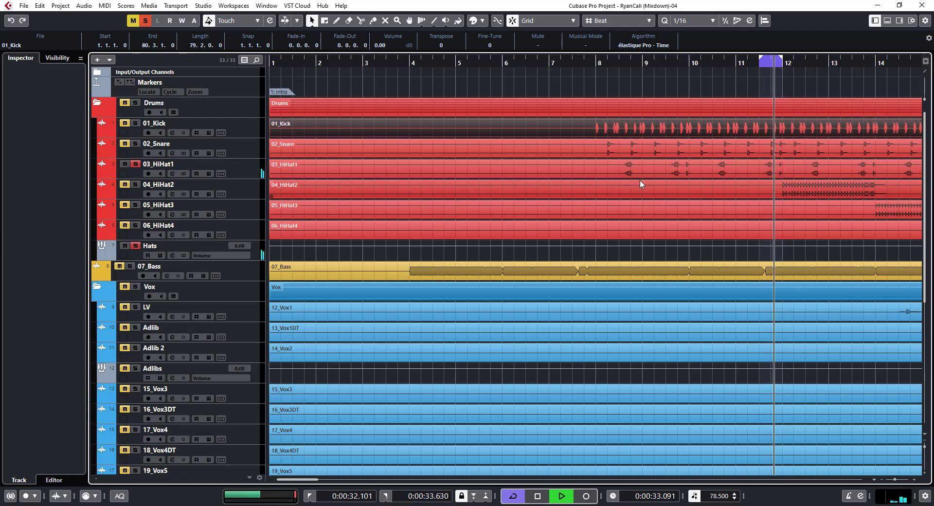
Insert the F6-RTA Stereo equalizer in the second insert slot of the 03_HiHat1 channel
key("F3")
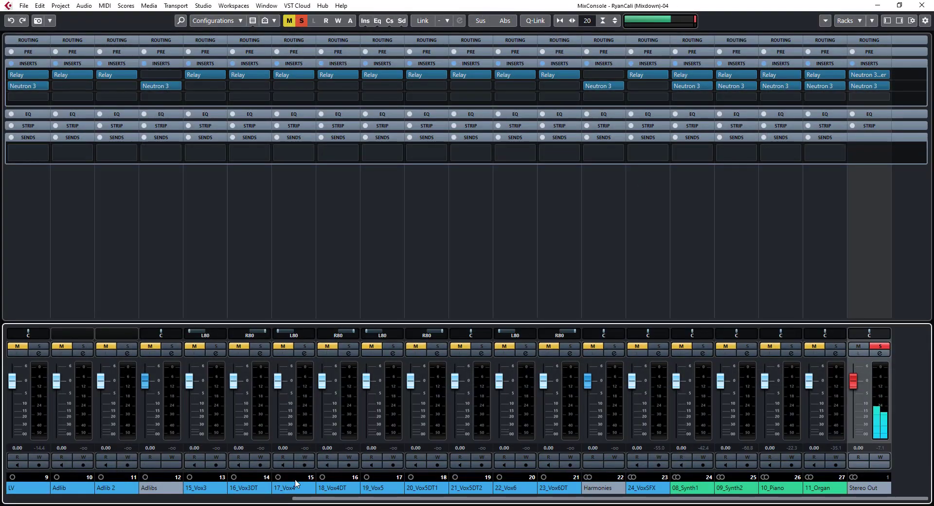
scroll(323, 500, "left", 5)
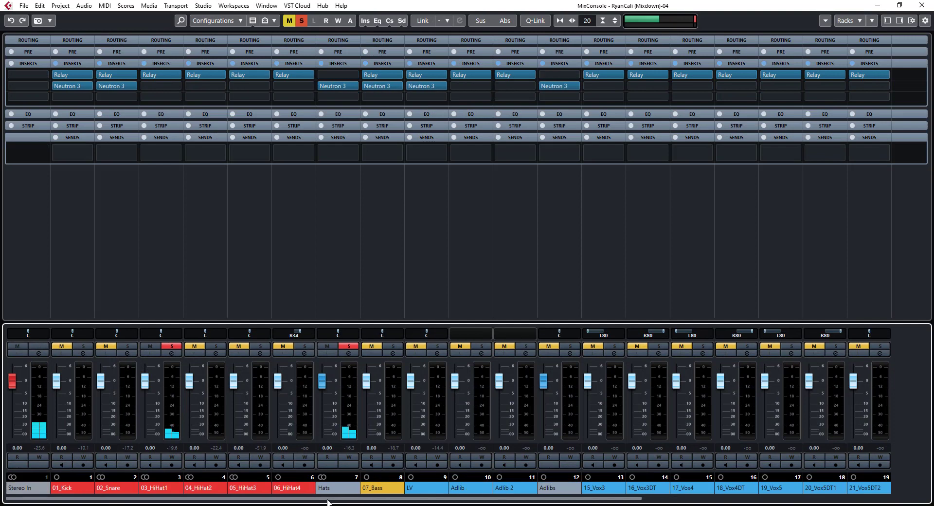
left_click(165, 89)
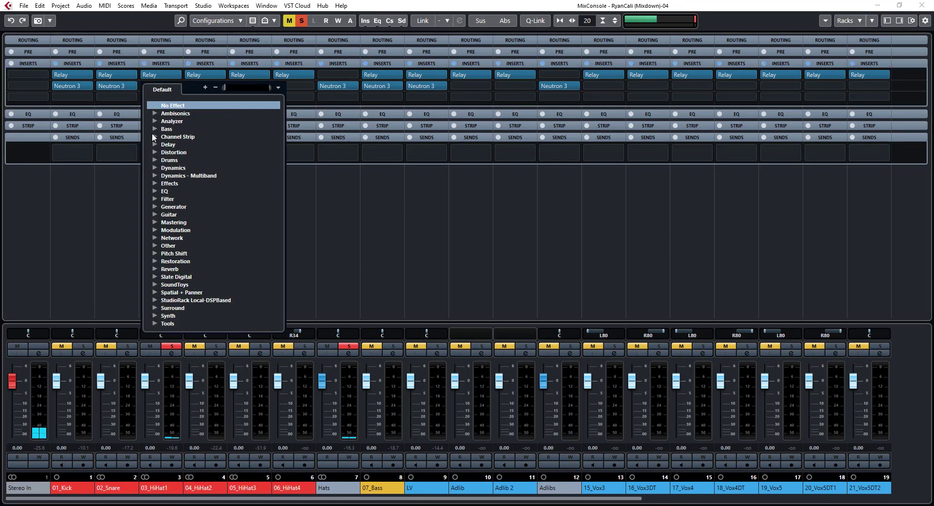
left_click(152, 191)
scroll(232, 230, "down", 5)
scroll(208, 215, "up", 2)
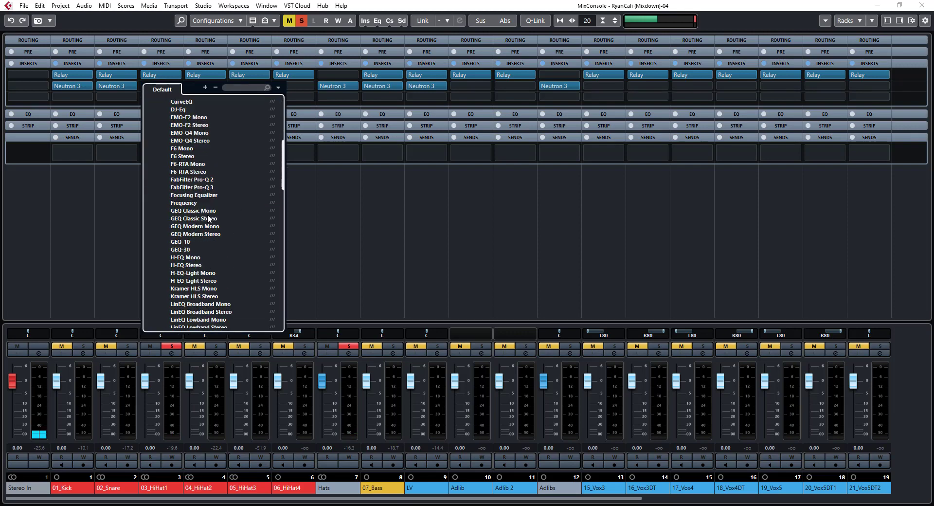
left_click(192, 171)
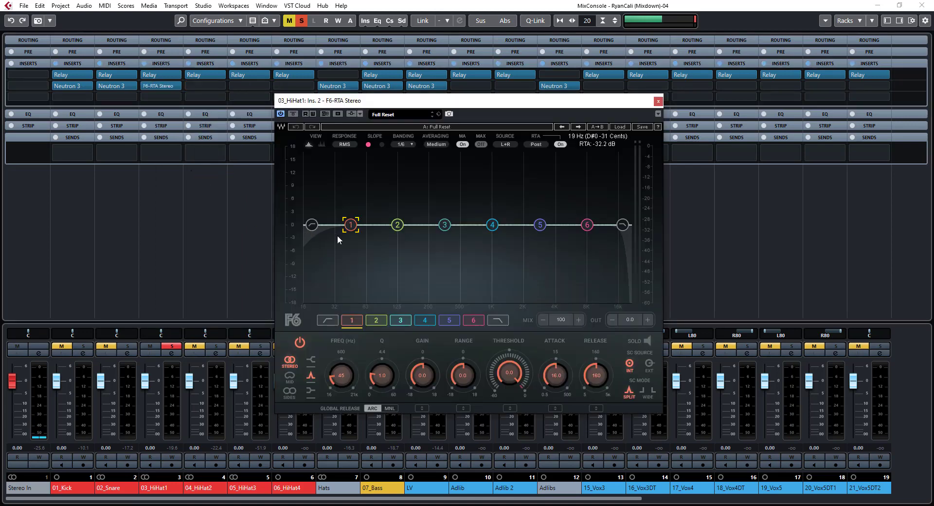
With the loop playing, boost band 5 by 8.3 dB at Q 6.8 and sweep its frequency to 6975 Hz
key("space")
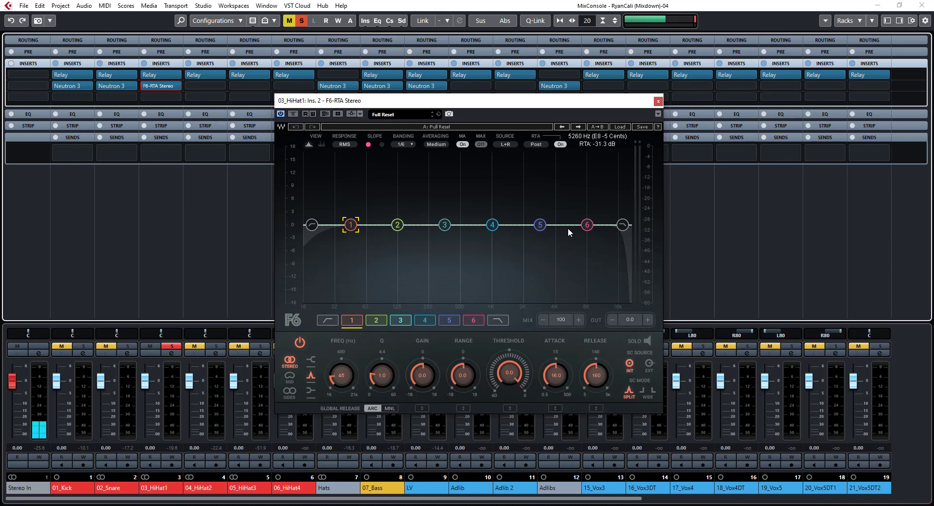
left_click(541, 227)
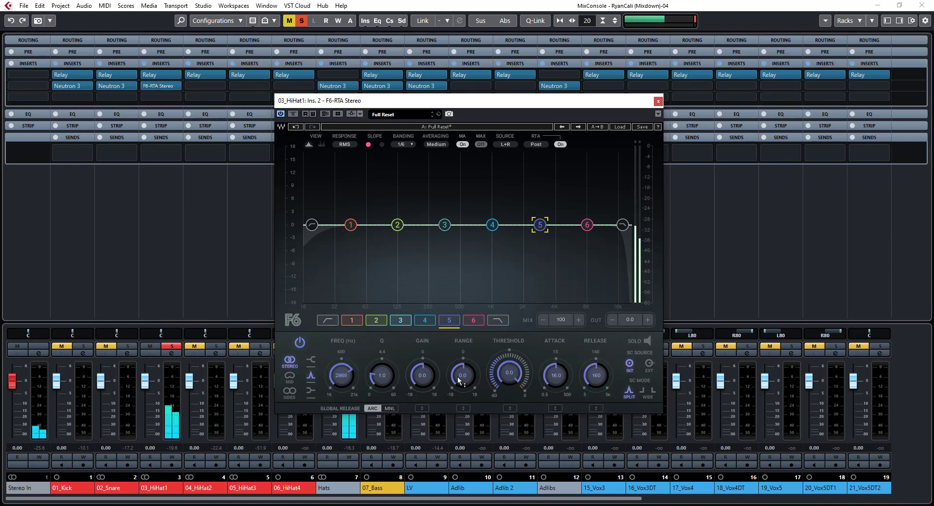
left_click_drag(423, 375, 422, 346)
left_click_drag(382, 375, 382, 353)
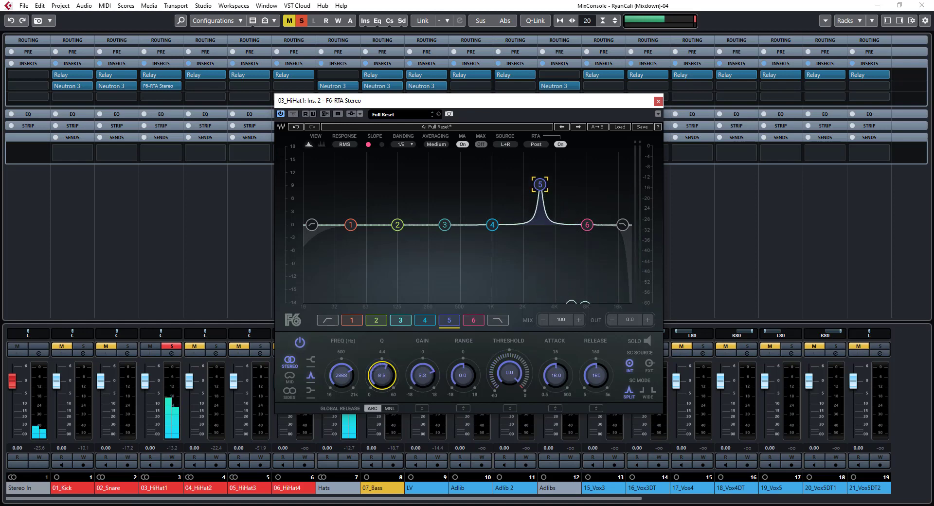
left_click_drag(341, 378, 341, 363)
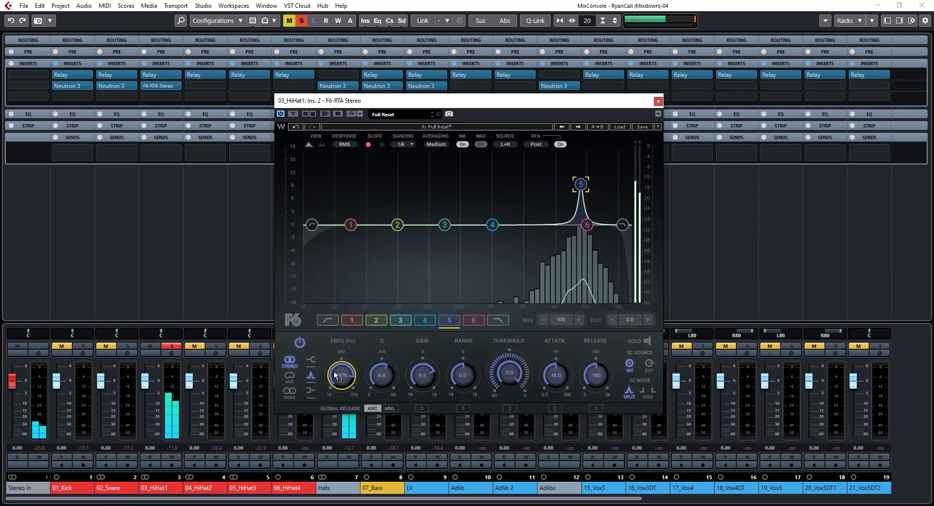
Solo band 5, adjust it to 7076 Hz with 7.8 dB gain, and turn the band solo off
left_click(644, 339)
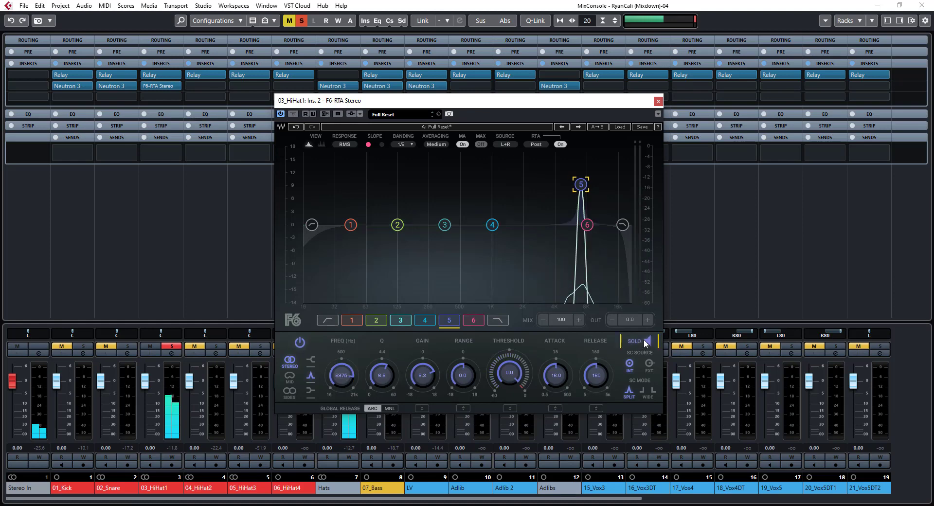
left_click_drag(416, 377, 416, 371)
left_click_drag(340, 376, 339, 374)
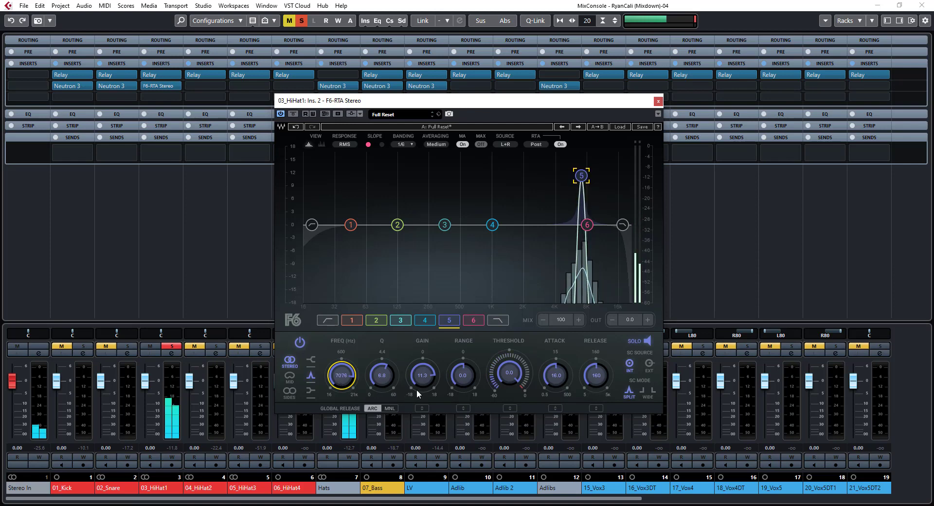
left_click_drag(424, 374, 426, 375)
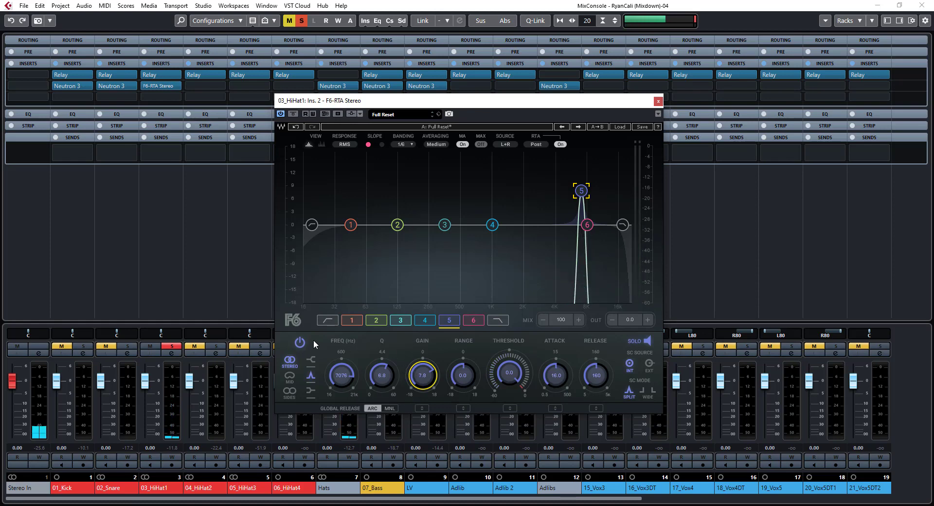
left_click(646, 341)
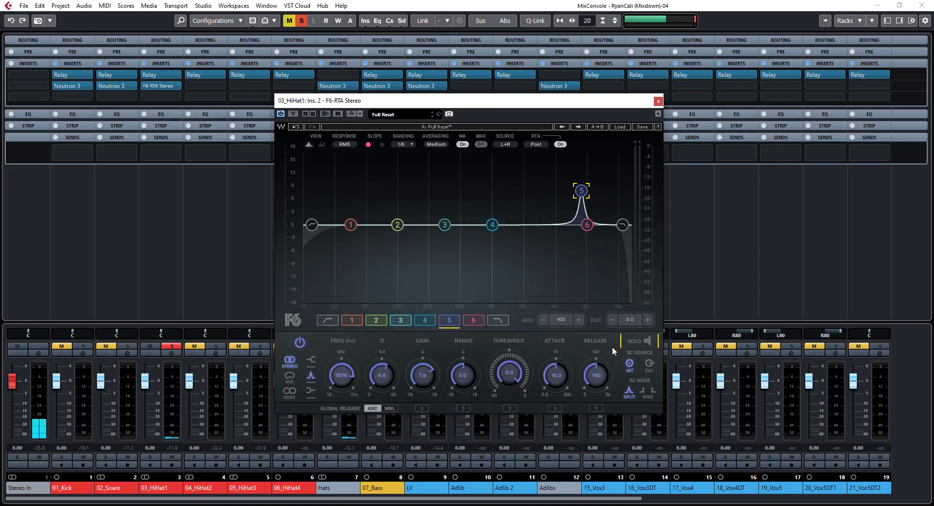
Compare the sound with band 5 off and on, and set the band to 4029 Hz, Q 4.1 and 3.2 dB gain
left_click(299, 343)
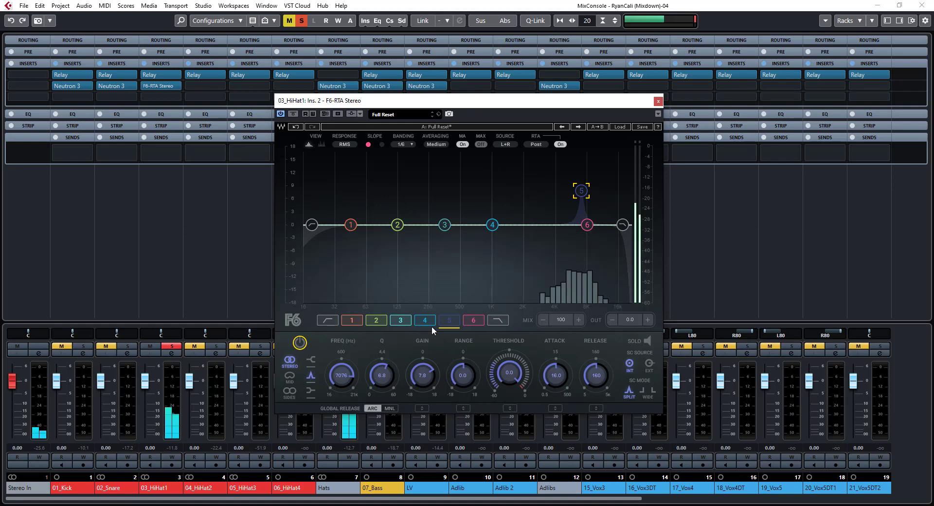
left_click(299, 343)
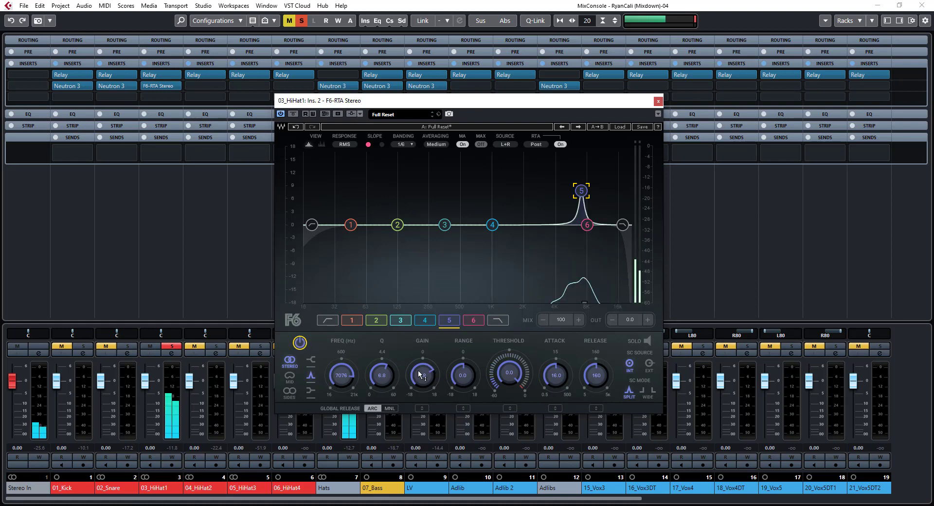
left_click_drag(341, 375, 342, 396)
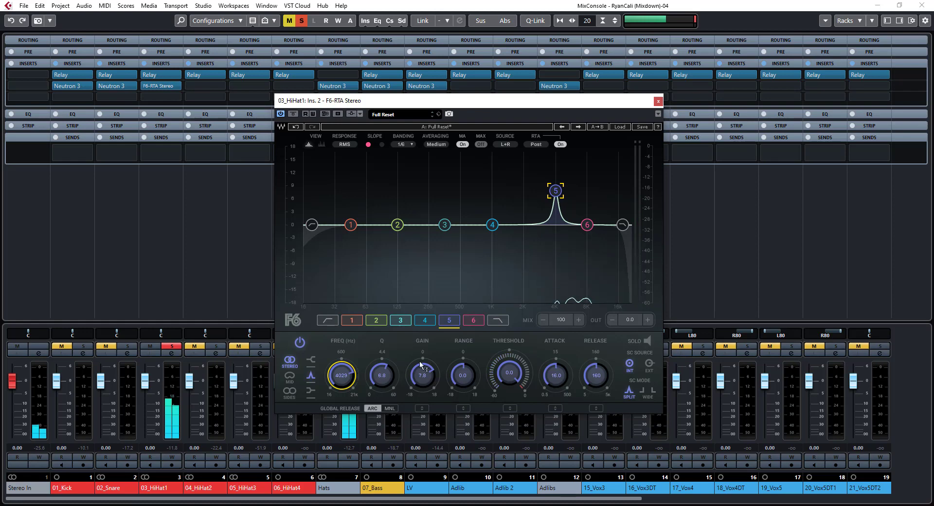
mouse_move(425, 377)
left_mouse_down()
mouse_move(426, 390)
mouse_move(382, 383)
mouse_move(427, 379)
left_mouse_up()
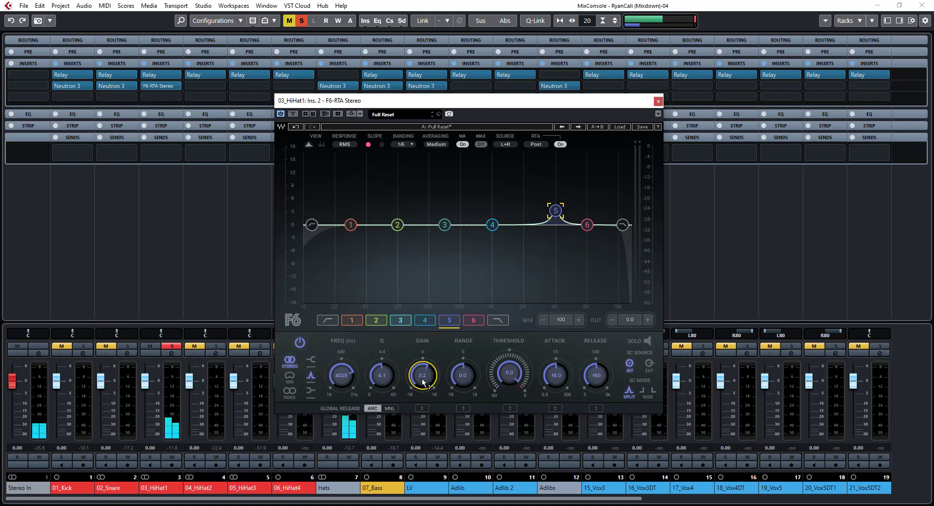
Add a narrow band 6 boost to the hi-hat at 10022 Hz with 5.3 dB gain
left_click(472, 320)
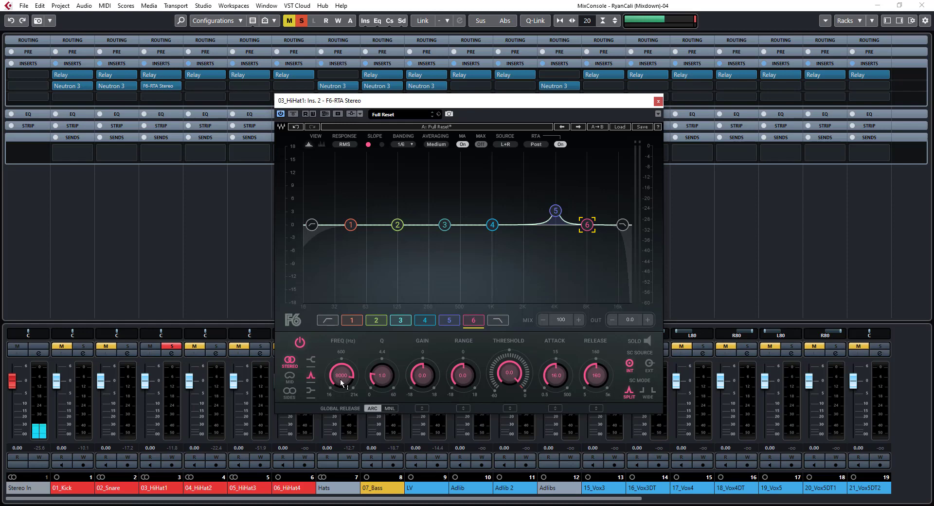
left_click_drag(417, 377, 382, 355)
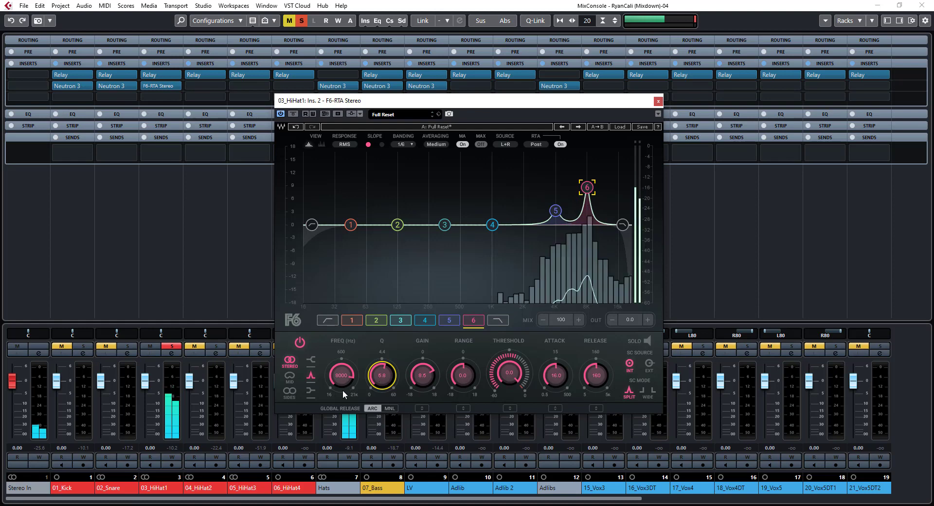
mouse_move(338, 376)
left_mouse_down()
mouse_move(338, 352)
mouse_move(353, 384)
left_mouse_up()
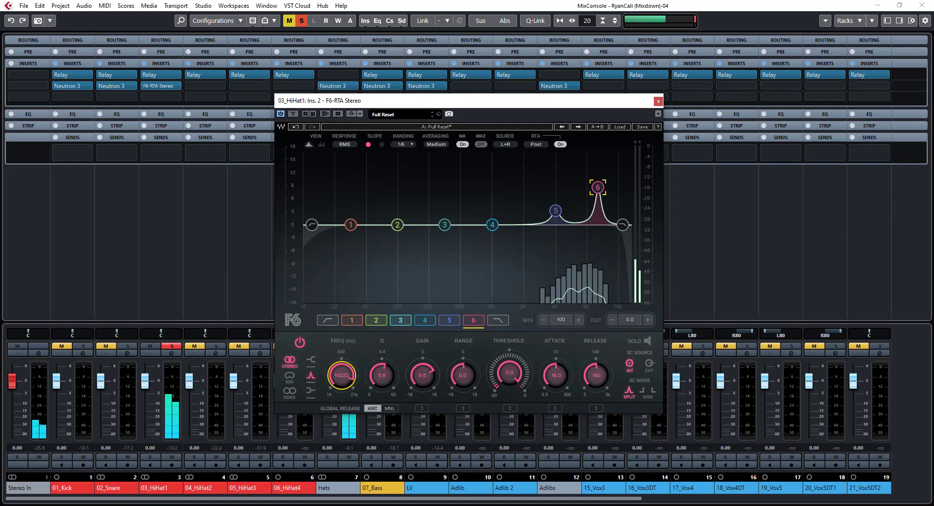
left_click_drag(428, 381, 428, 390)
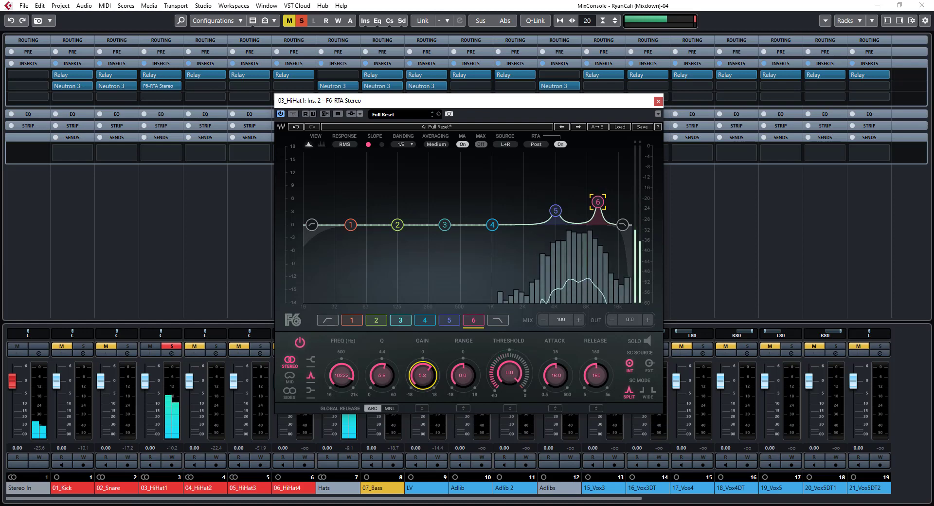
Compare the hi-hat with the F6-RTA bypassed and active, and close the plug-in window
left_click(293, 114)
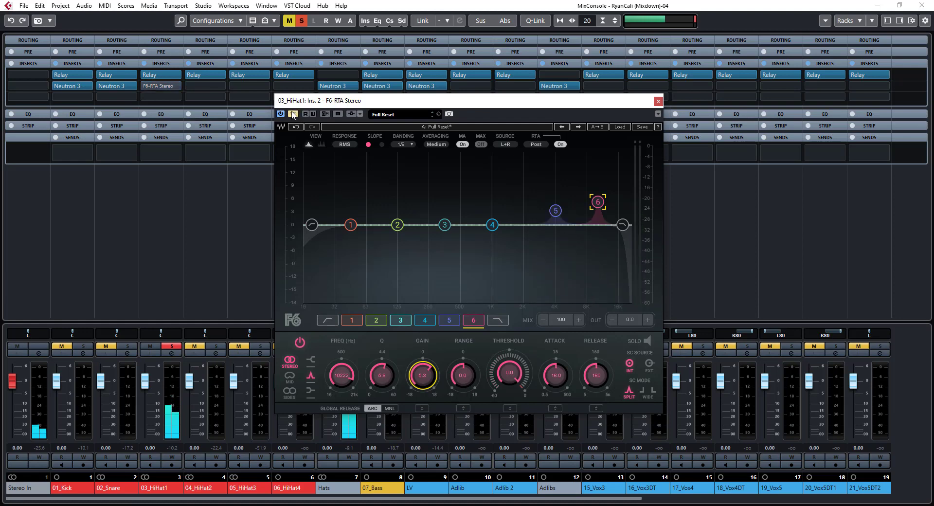
left_click(293, 114)
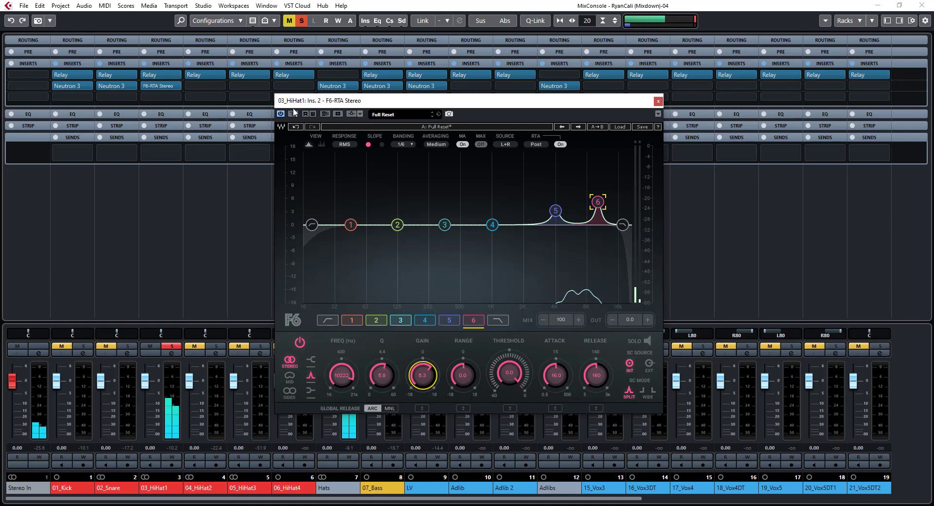
left_click(659, 101)
In the project window, move the cycle range to the second half of bar 13 and unsolo 03_HiHat1
key("F3")
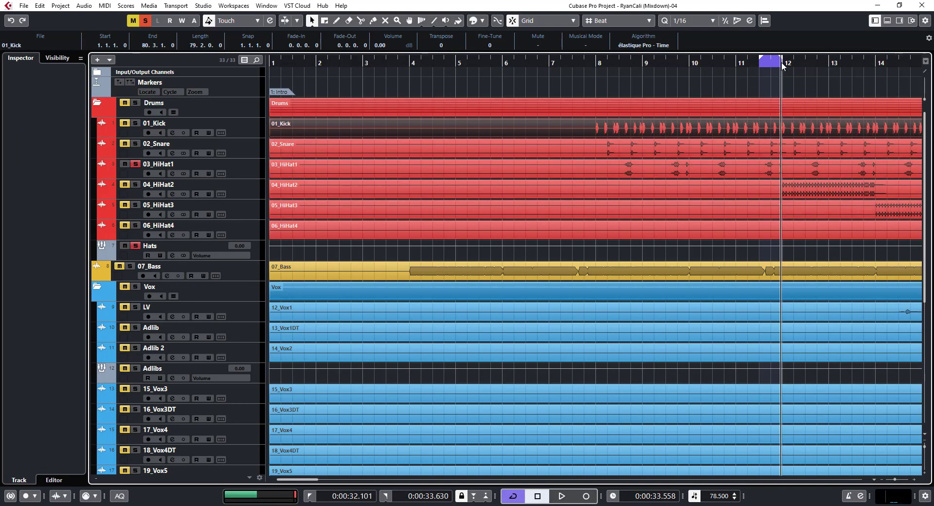
left_click_drag(768, 61, 866, 65)
left_click(852, 62)
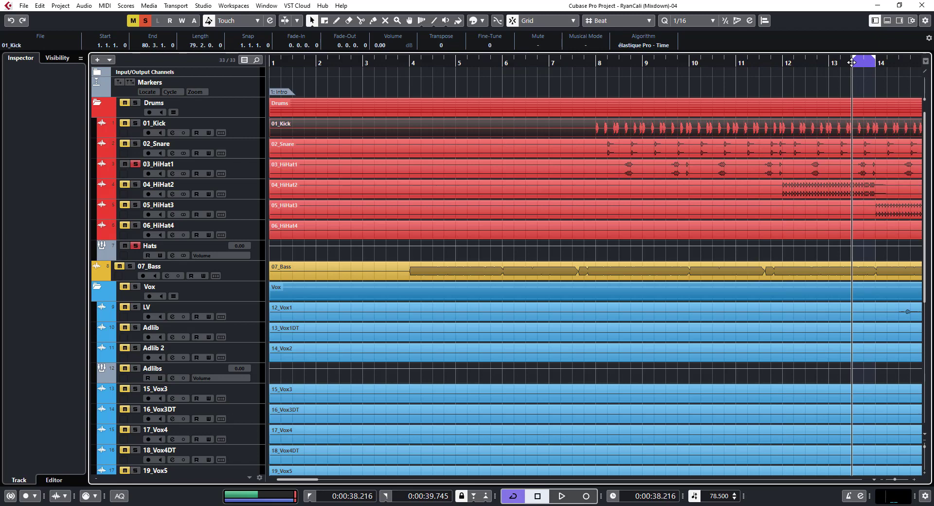
left_click(135, 165)
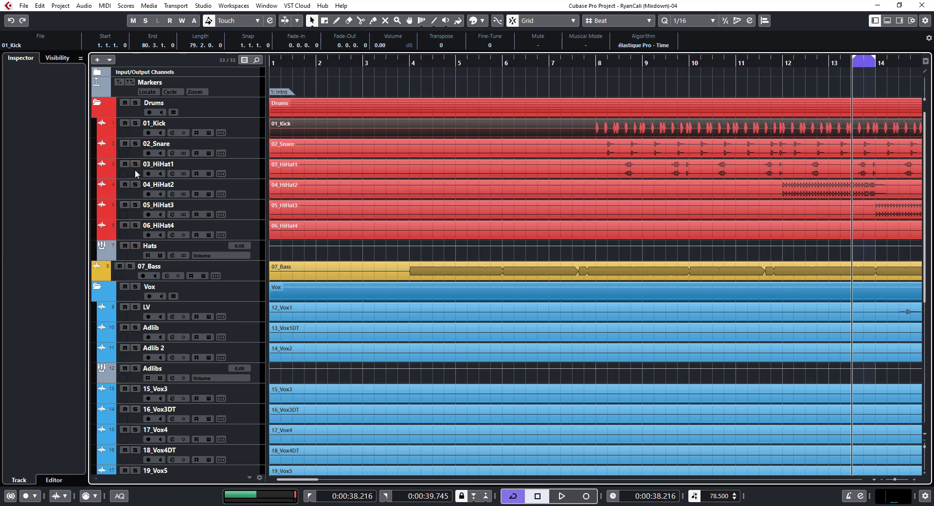
Solo 04_HiHat2 and listen briefly to it over the looped section
left_click(136, 185)
key("space")
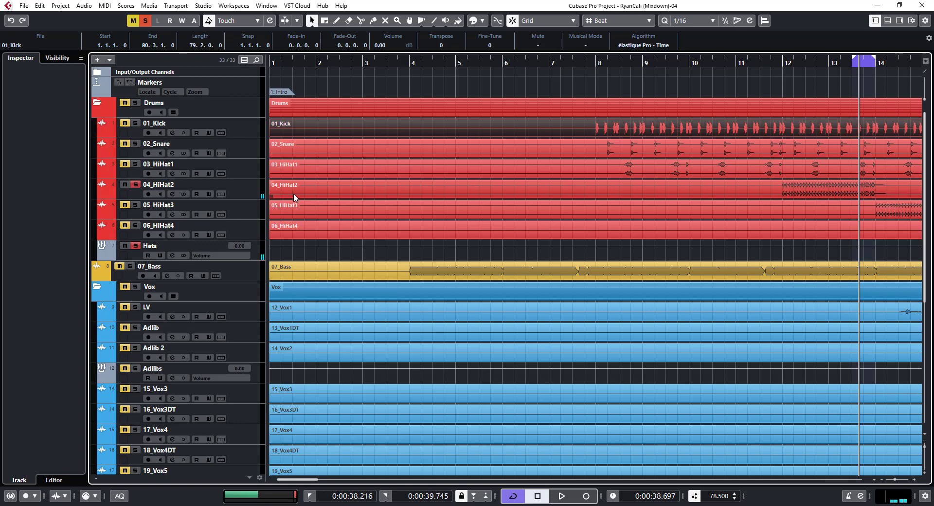
key("space")
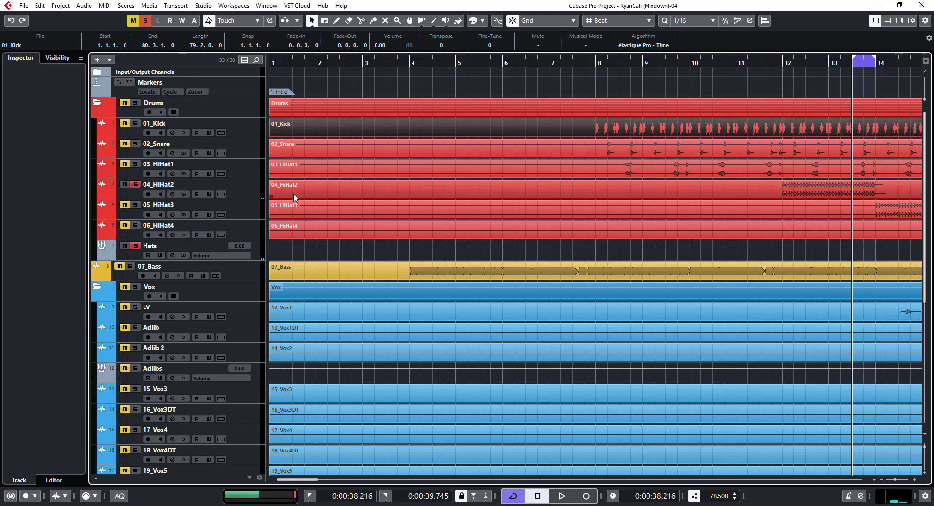
Switch to the MixConsole, select the 04_HiHat2 channel and hide the floating transport
key("F3")
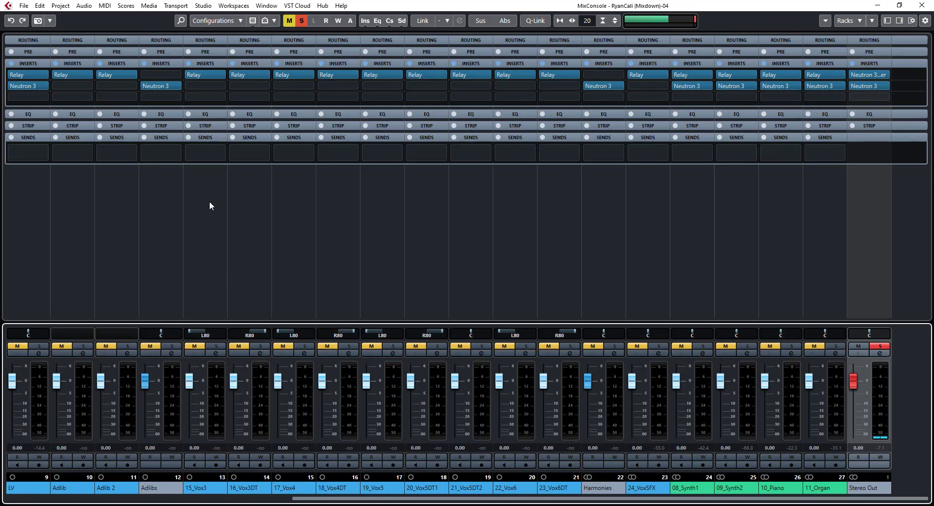
scroll(309, 500, "left", 9)
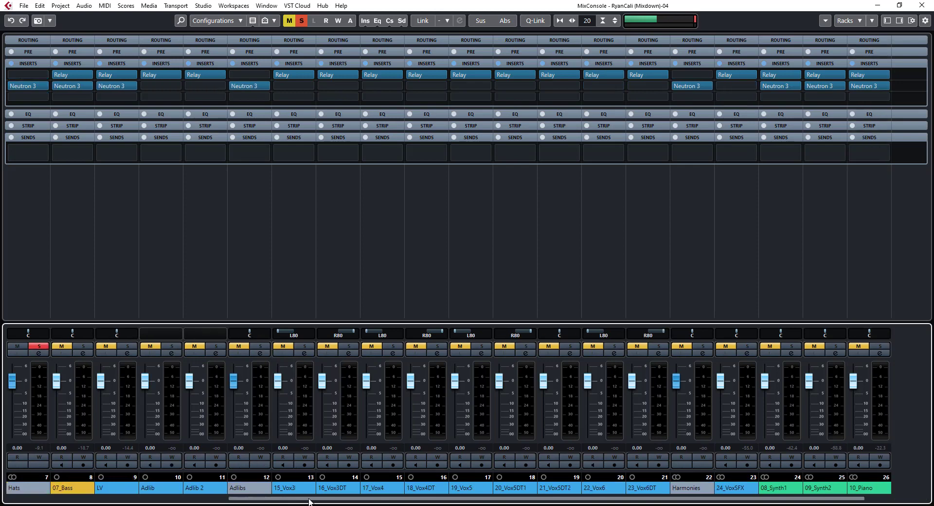
left_click(248, 228)
key("F3")
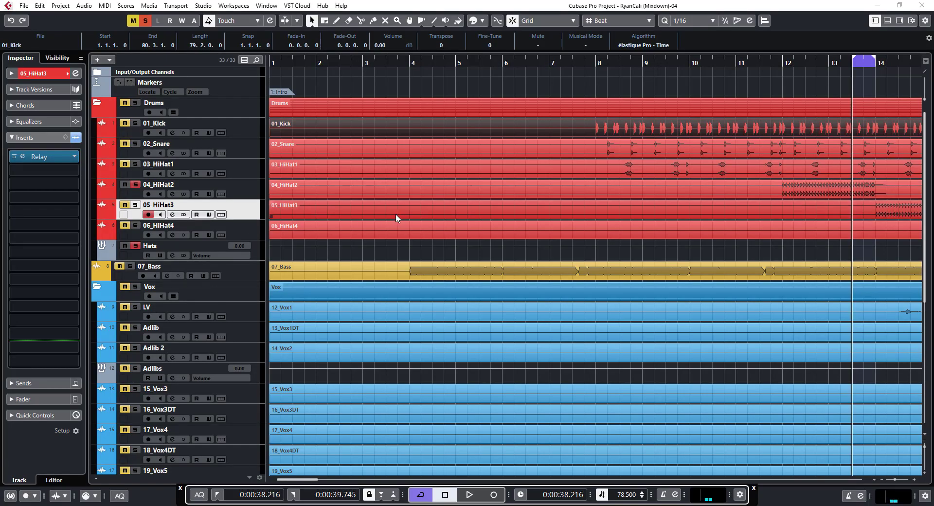
key("F3")
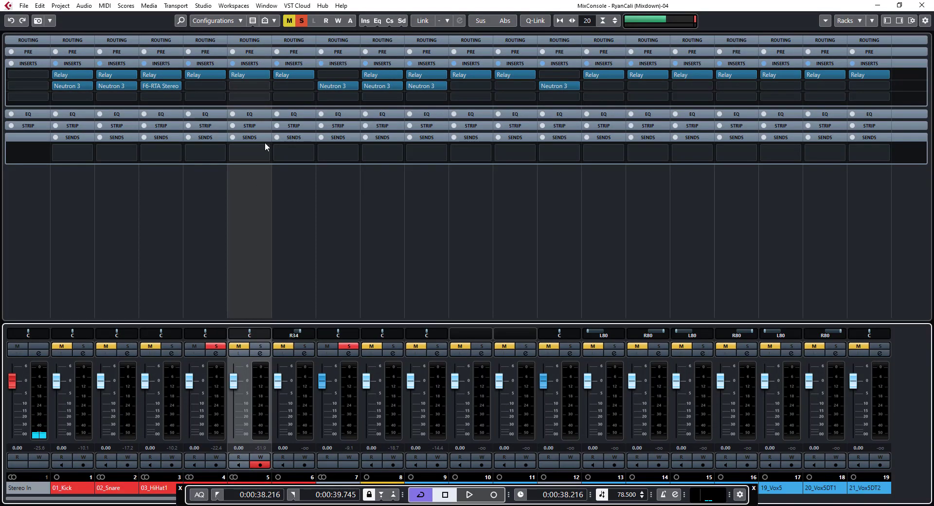
left_click(200, 216)
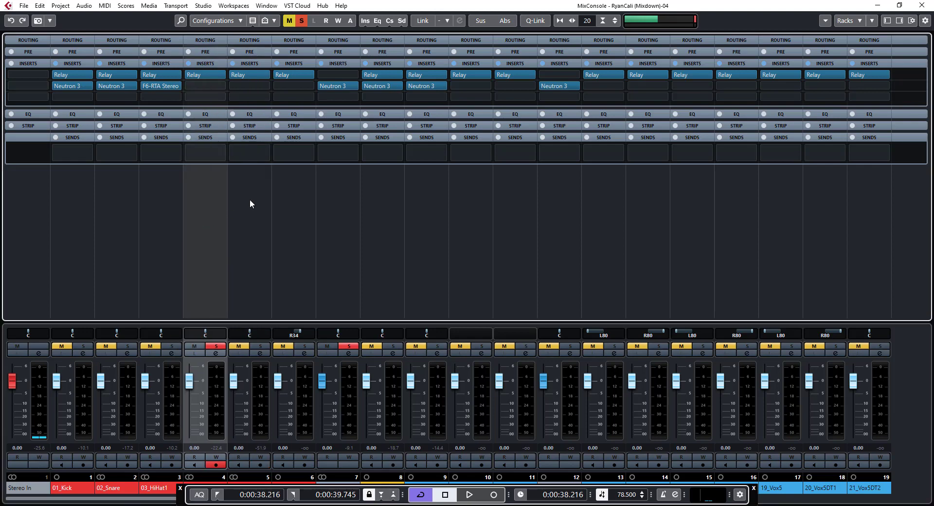
key("F2")
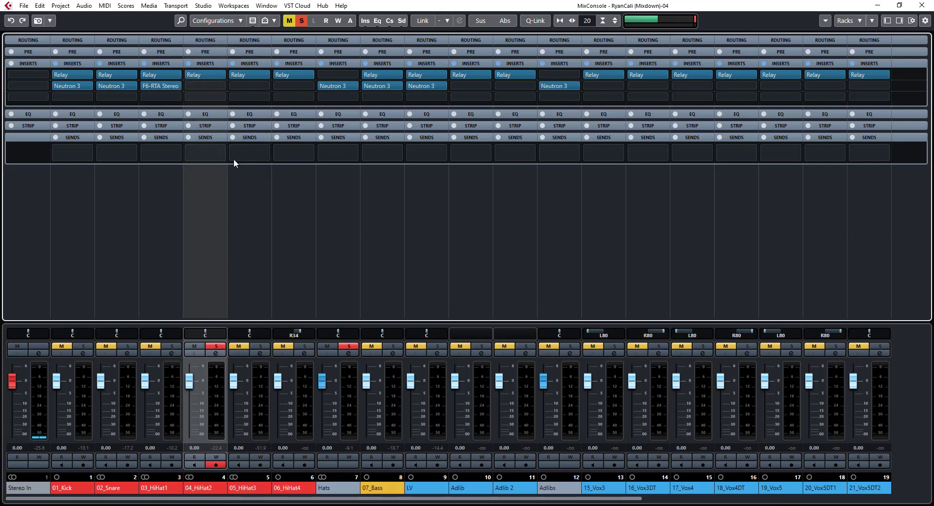
Load the F6-RTA Stereo equalizer into the second insert slot of 04_HiHat2
left_click(206, 85)
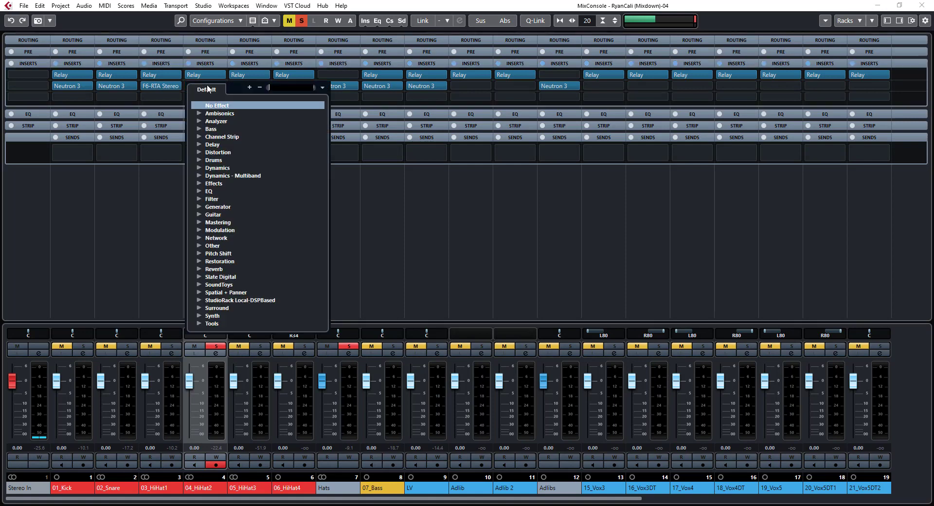
left_click(199, 191)
scroll(253, 209, "down", 5)
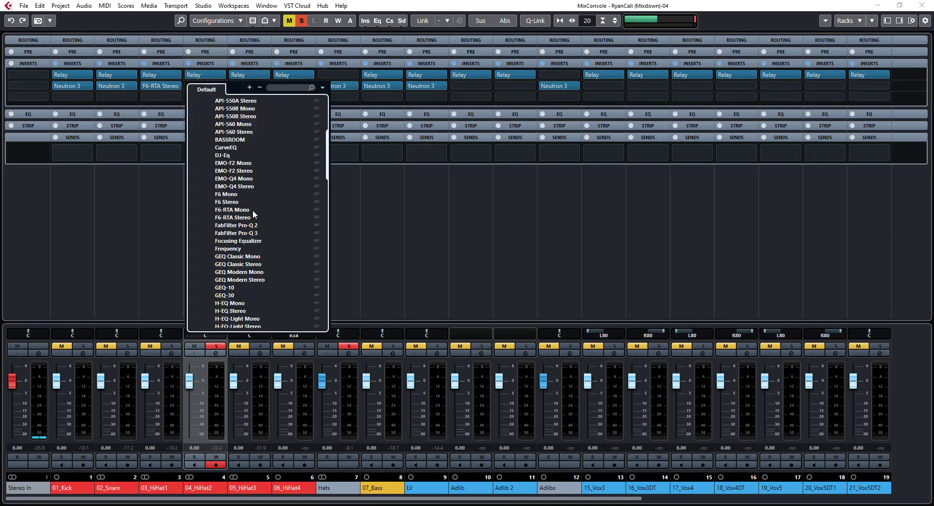
scroll(252, 210, "down", 2)
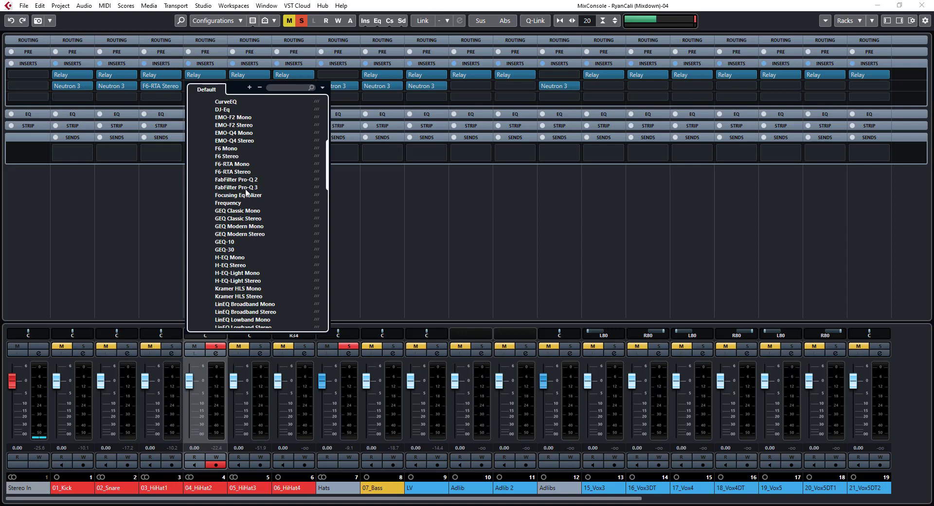
left_click(238, 171)
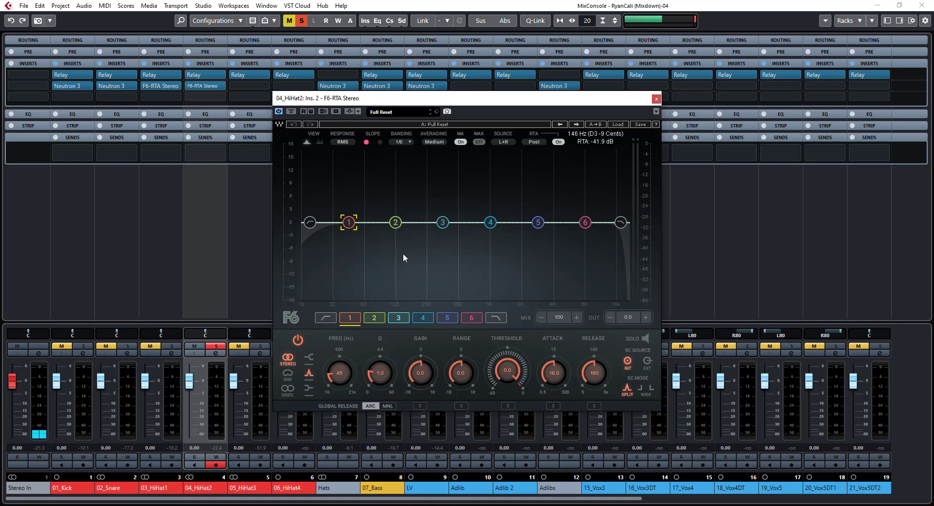
With the loop playing, sweep a narrow band 5 boost of 9.9 dB with Q 6.4 up to 7074 Hz
left_click(240, 314)
key("space")
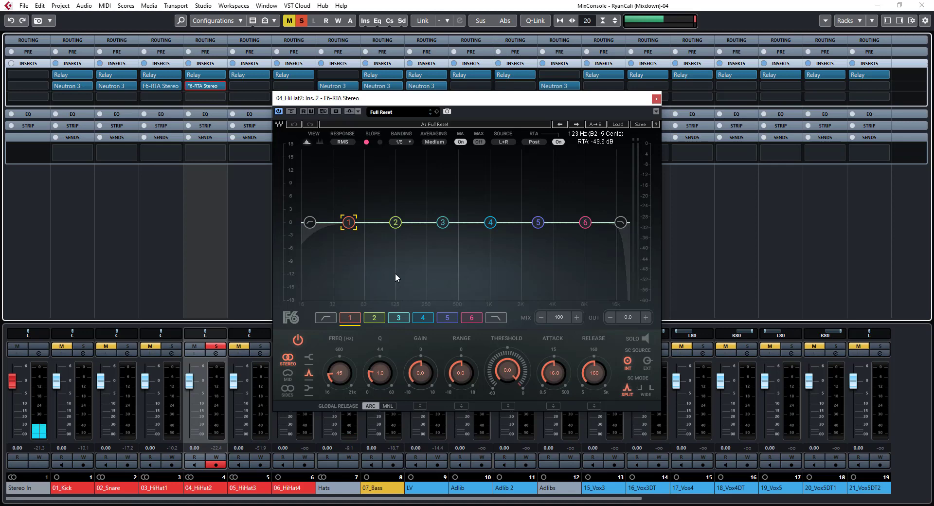
left_click(539, 223)
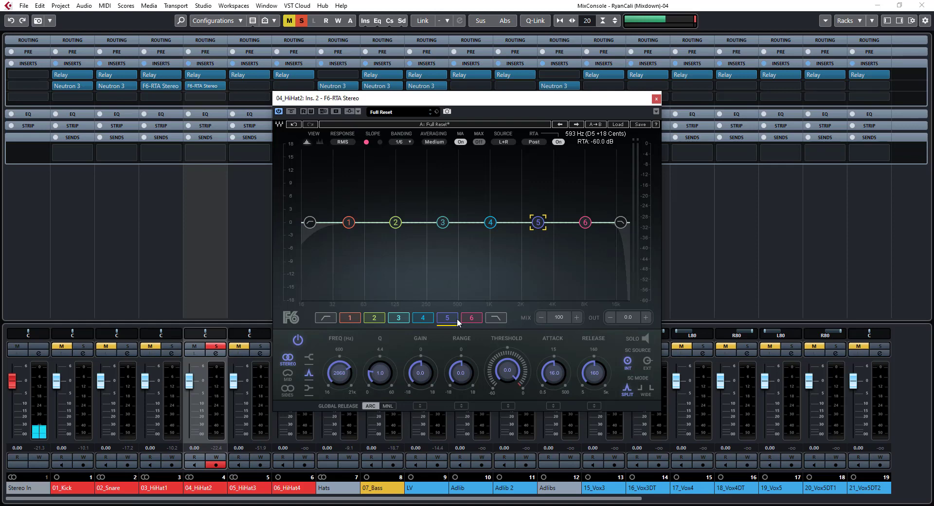
key("space")
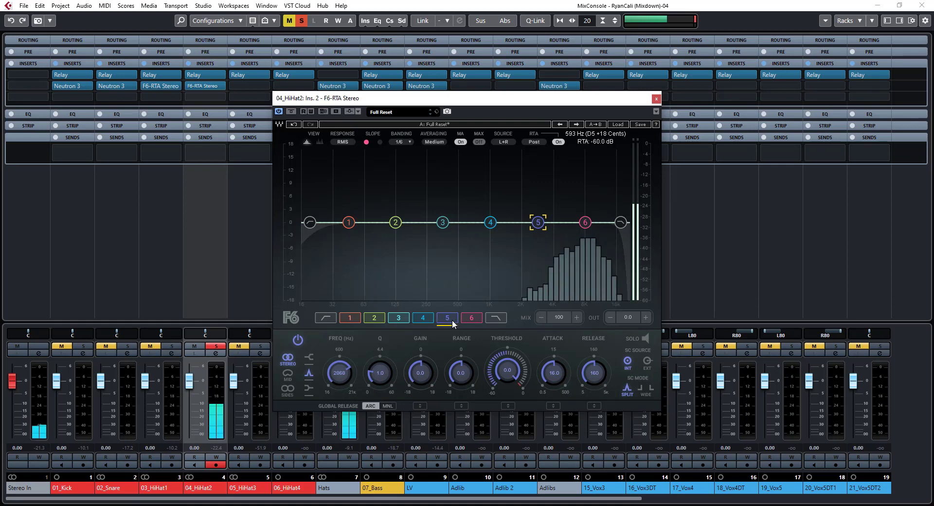
left_click_drag(413, 378, 414, 338)
left_click_drag(378, 373, 378, 340)
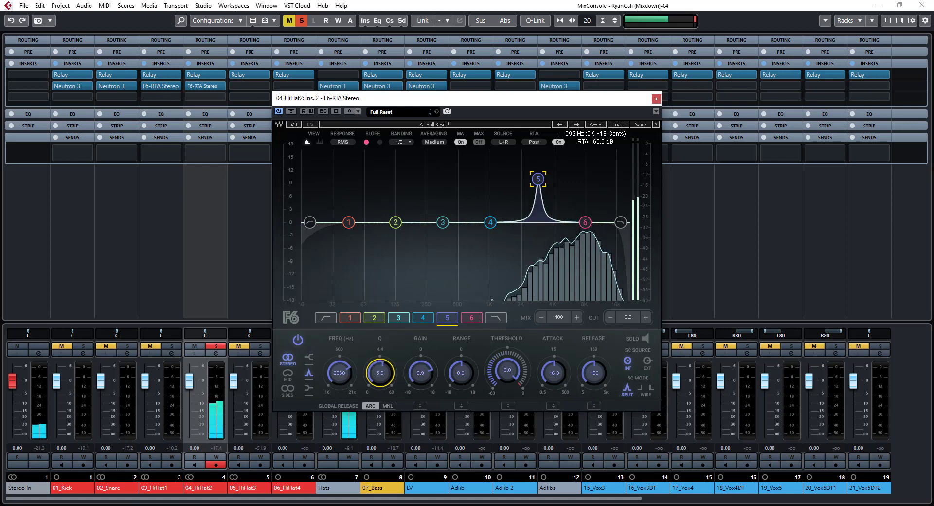
mouse_move(339, 373)
left_mouse_down()
mouse_move(340, 343)
mouse_move(349, 379)
left_mouse_up()
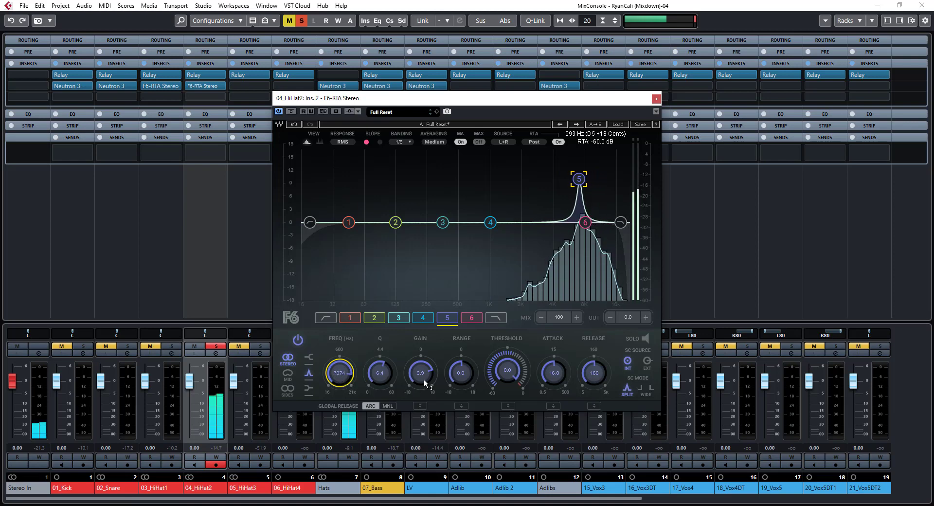
Raise band 5 to 13.5 dB at 7494 Hz and audition that band in solo before unsoloing it
left_click_drag(420, 373, 387, 392)
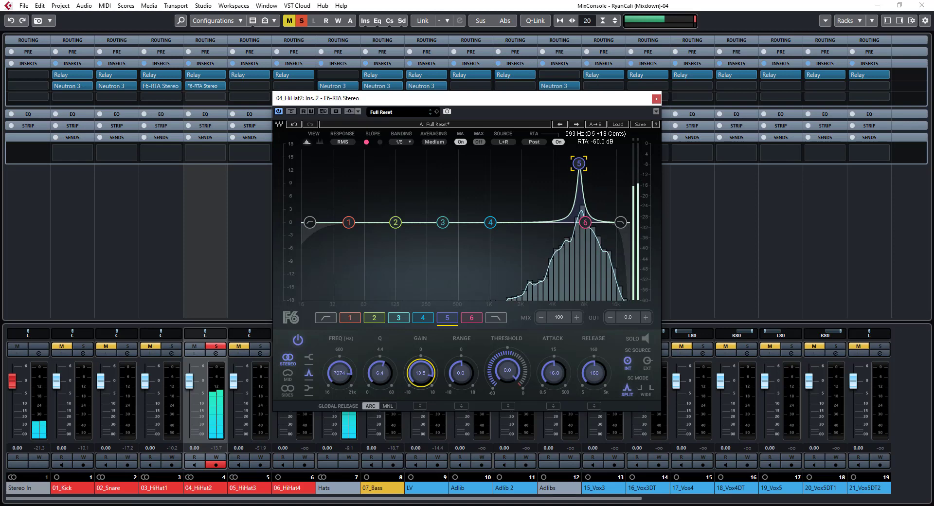
left_click_drag(339, 372, 339, 369)
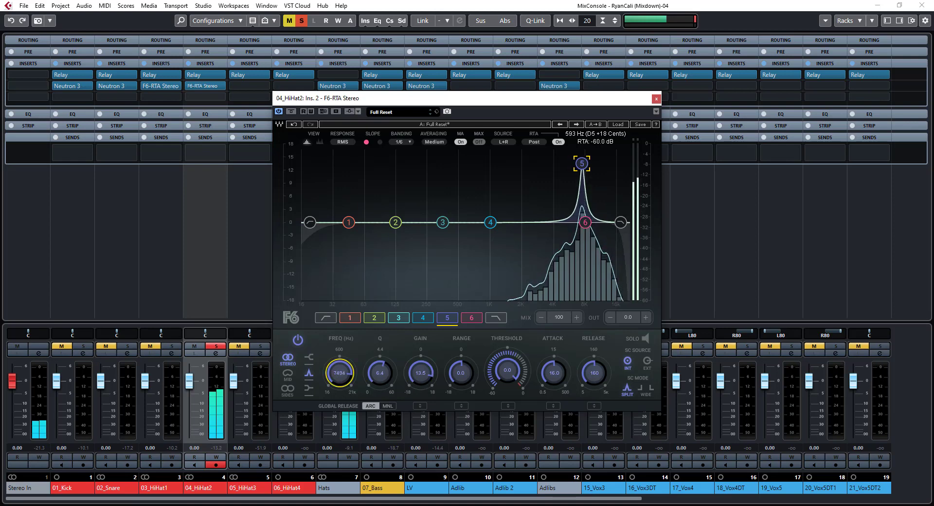
left_click(646, 340)
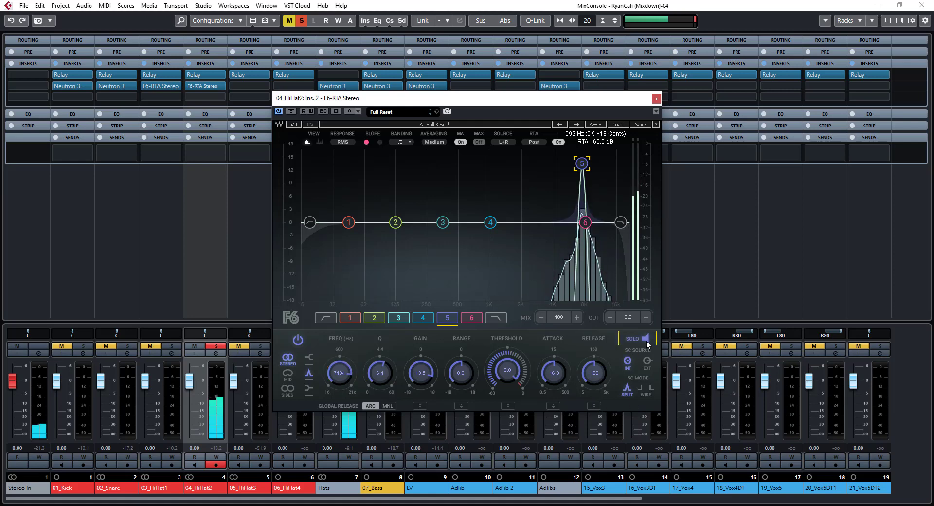
left_click(646, 341)
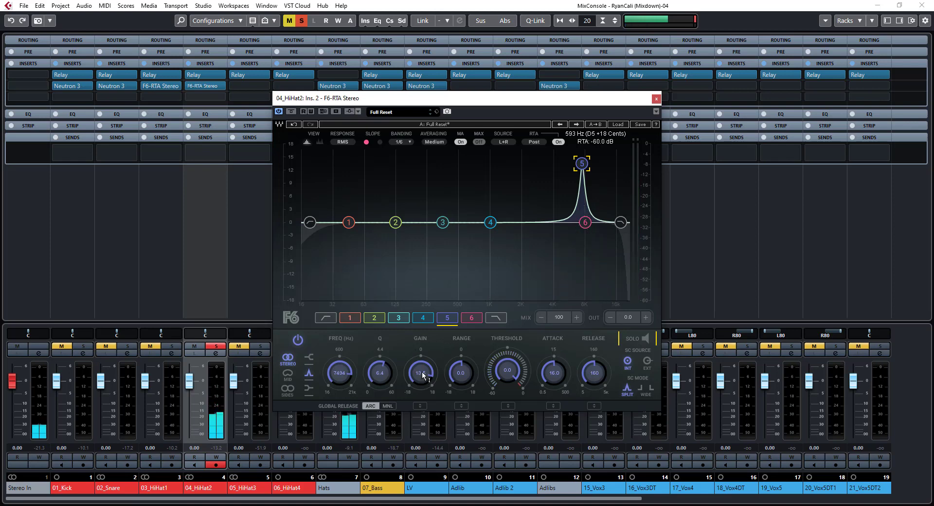
Turn band 5 into a narrow cut with -3.4 dB gain and Q 7.5
left_click_drag(423, 375, 422, 392)
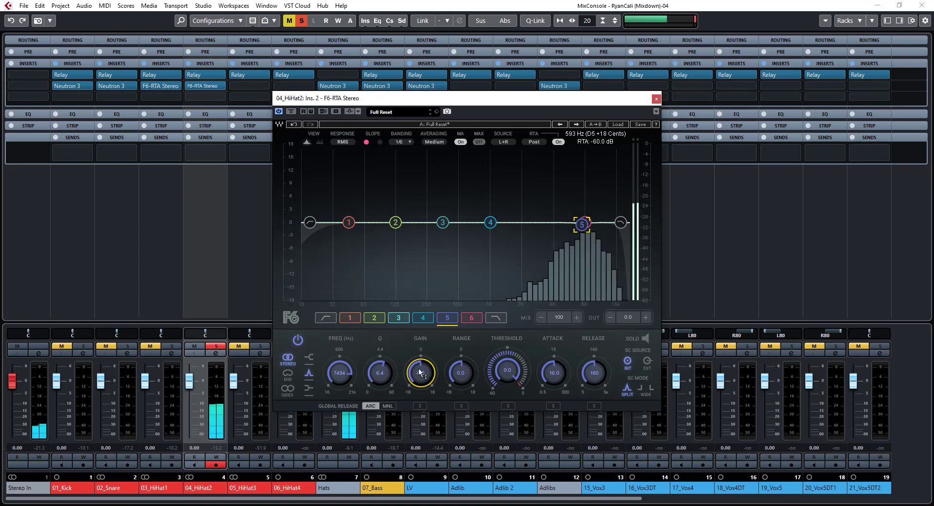
mouse_move(420, 374)
left_mouse_down()
mouse_move(420, 406)
mouse_move(420, 390)
left_mouse_up()
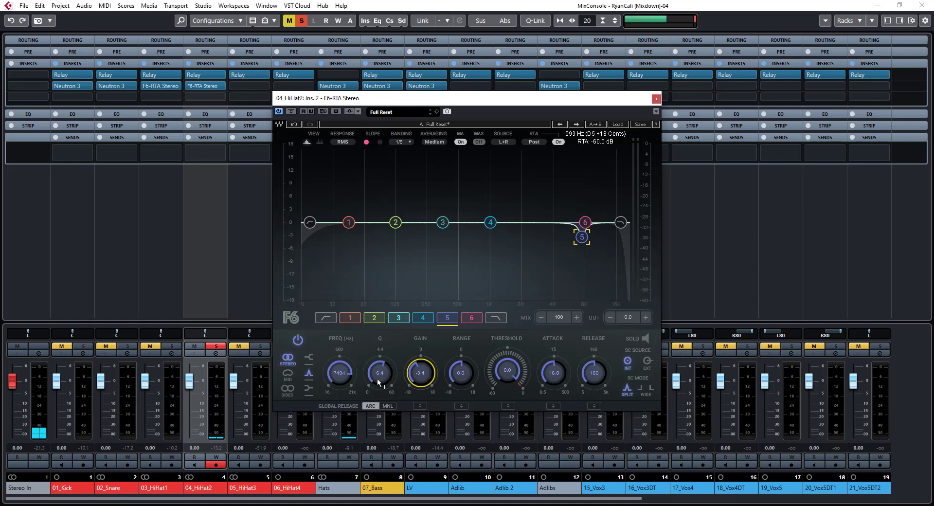
left_click_drag(379, 383, 379, 380)
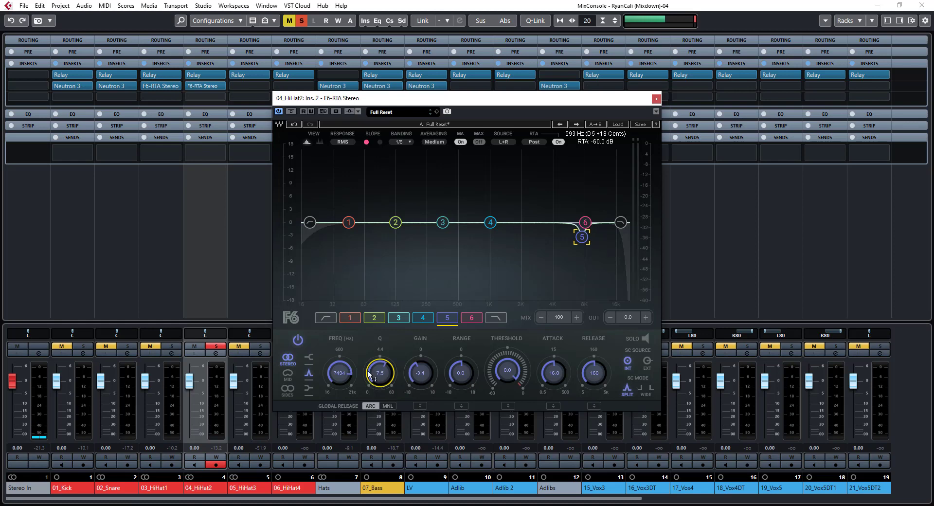
Add a band 4 boost to 04_HiHat2 at 4061 Hz with Q 4.2 and 3.9 dB gain
left_click(423, 319)
left_click_drag(339, 379, 339, 357)
left_click_drag(417, 383, 417, 374)
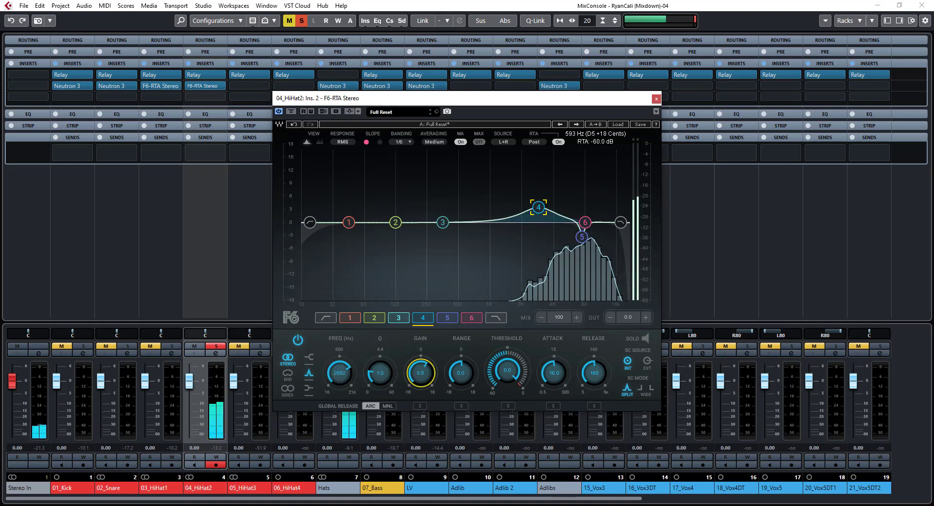
left_click_drag(329, 380, 329, 372)
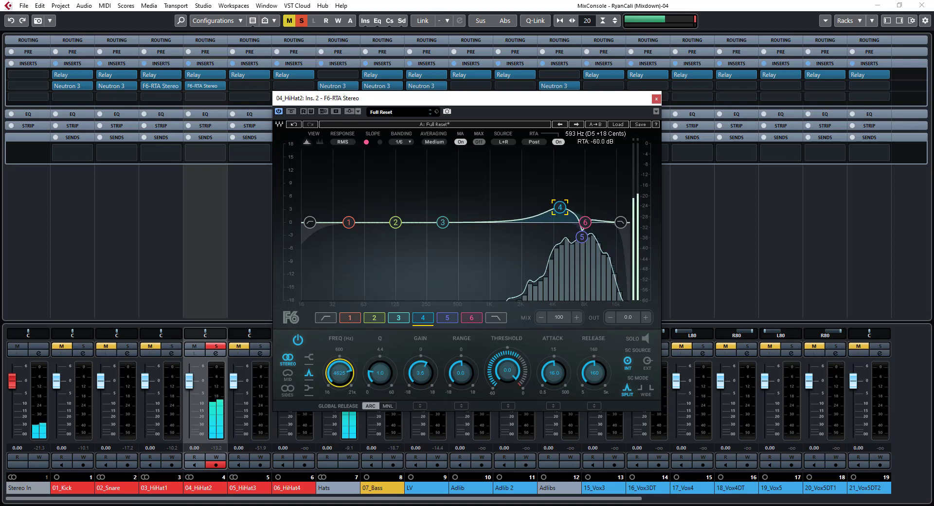
left_click_drag(330, 370, 330, 372)
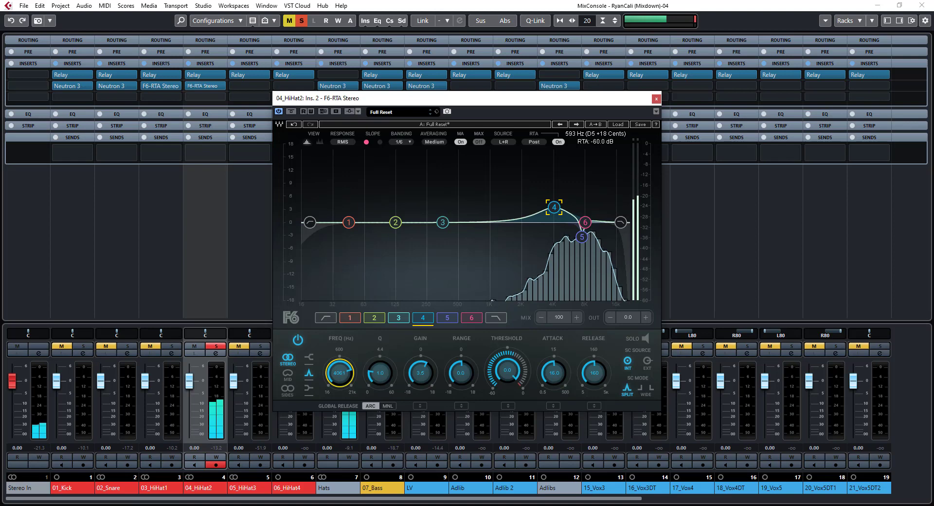
left_click_drag(380, 373, 380, 355)
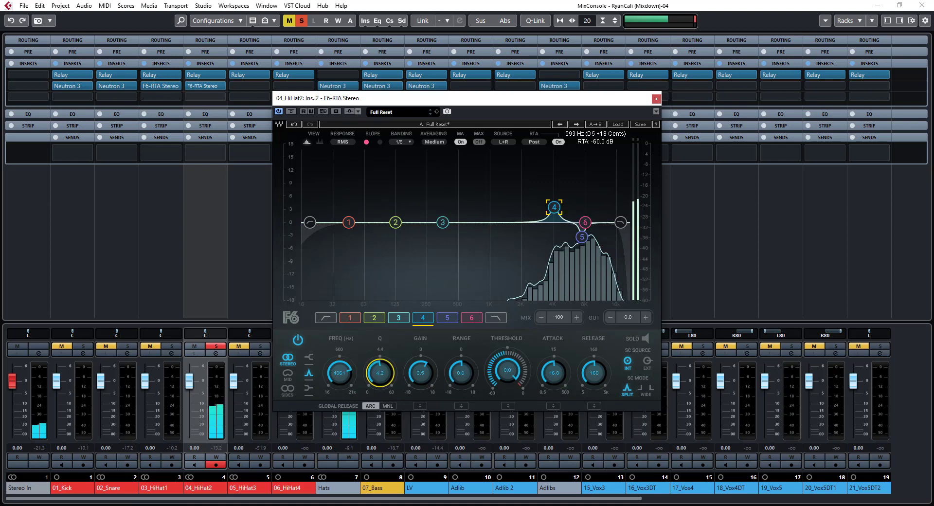
left_click_drag(420, 373, 421, 368)
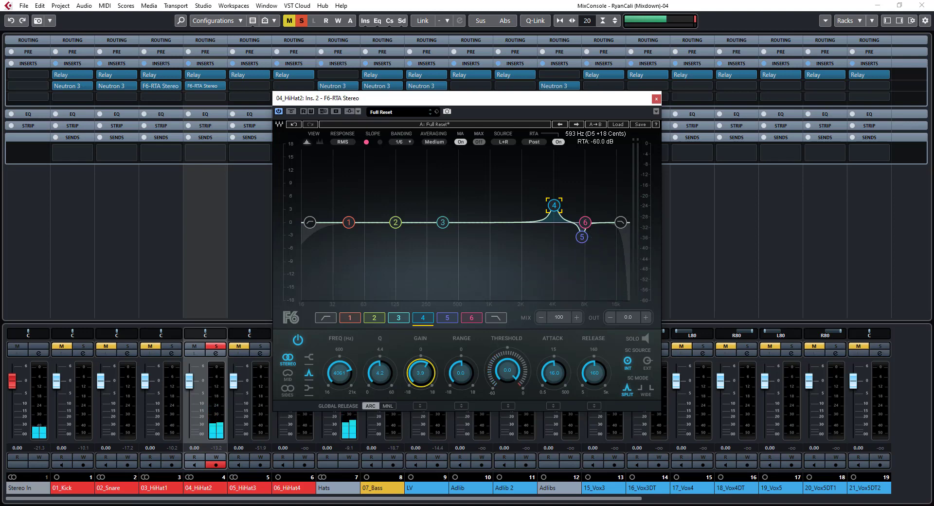
Try a 6.0 dB band 6 boost at 11071 Hz, then switch the band off and lower its gain to -0.1 dB
left_click(475, 318)
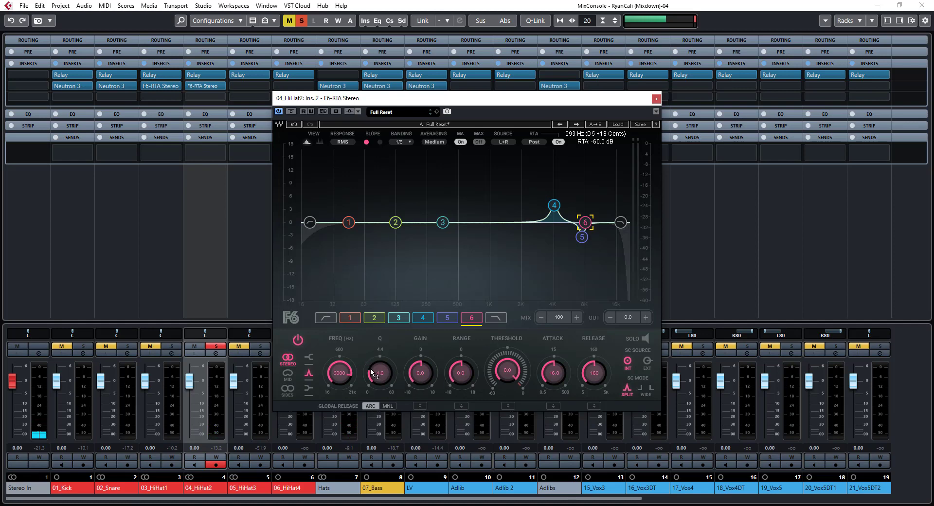
left_click_drag(420, 373, 420, 351)
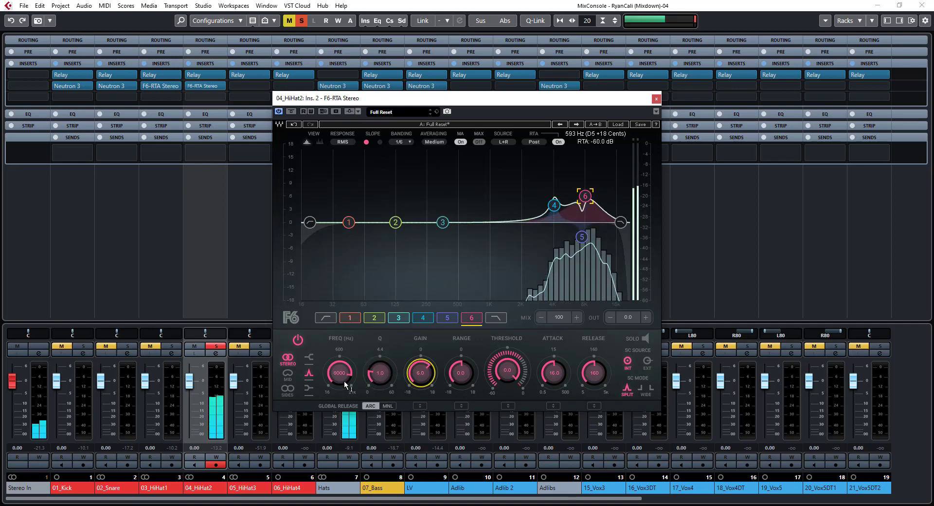
left_click_drag(346, 384, 345, 375)
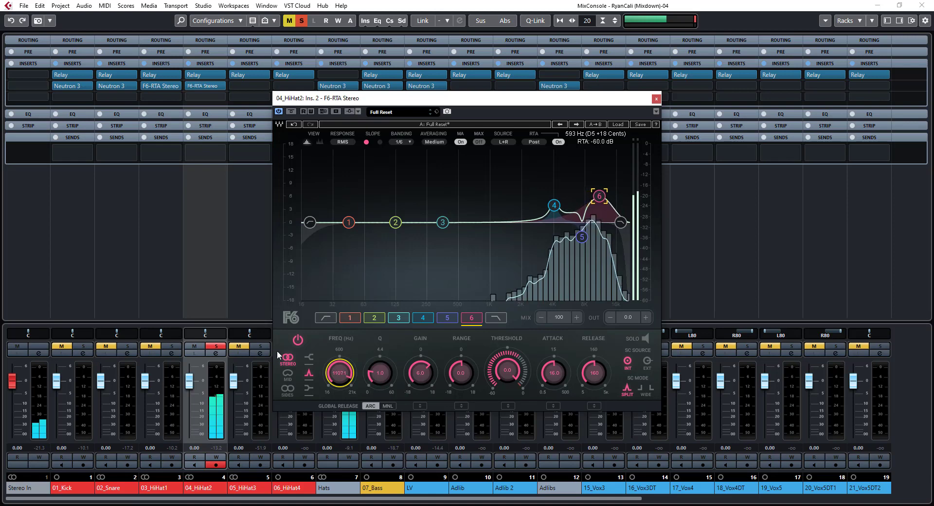
left_click(300, 341)
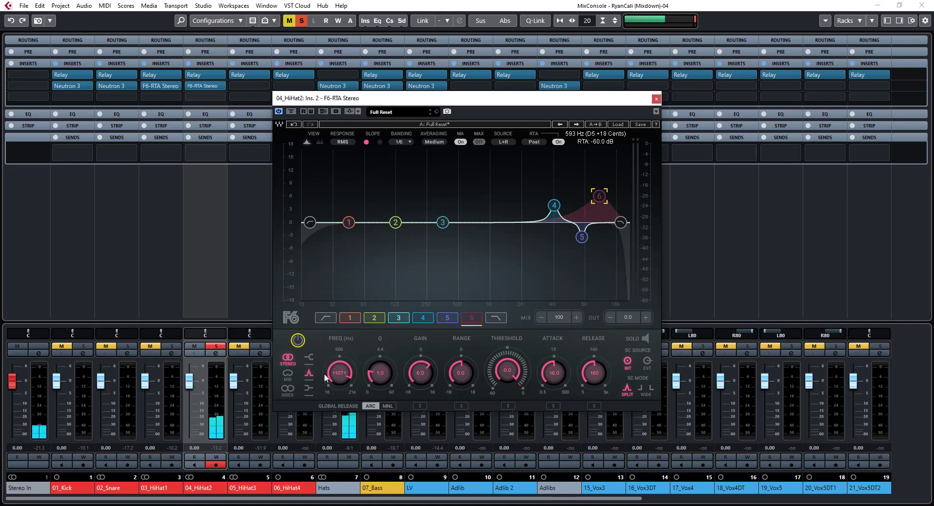
left_click_drag(425, 361, 424, 376)
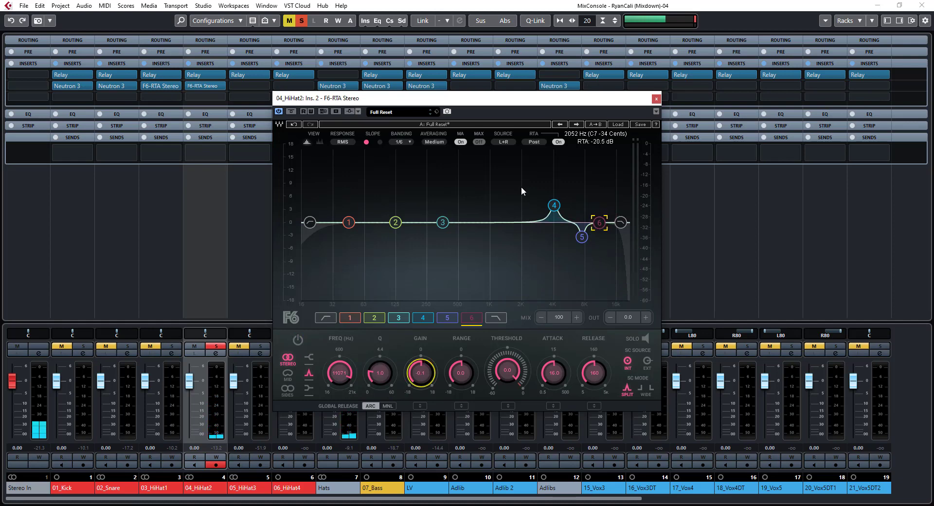
Compare 04_HiHat2 with the EQ bypassed and active, and re-enable band 6 as a boost with Q 3.4 and 4.4 dB gain
left_click(291, 111)
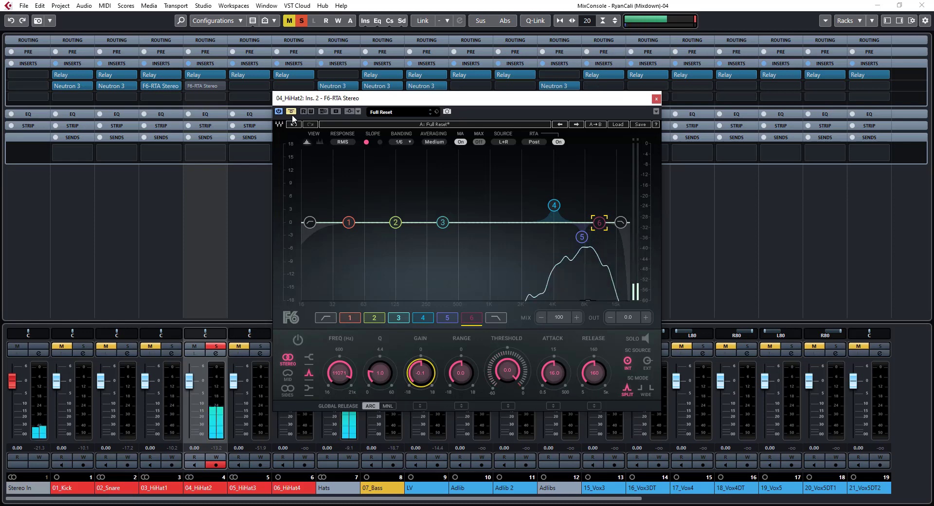
left_click(291, 112)
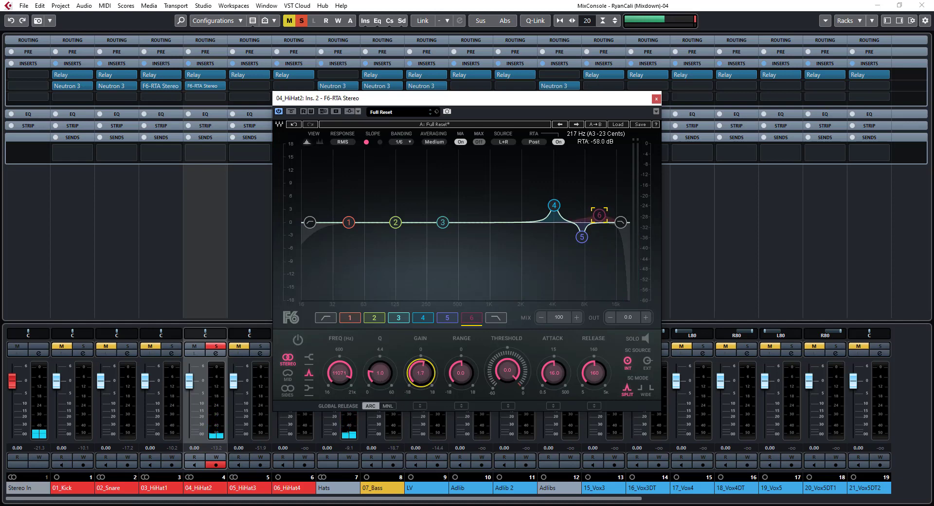
left_click_drag(384, 388, 385, 377)
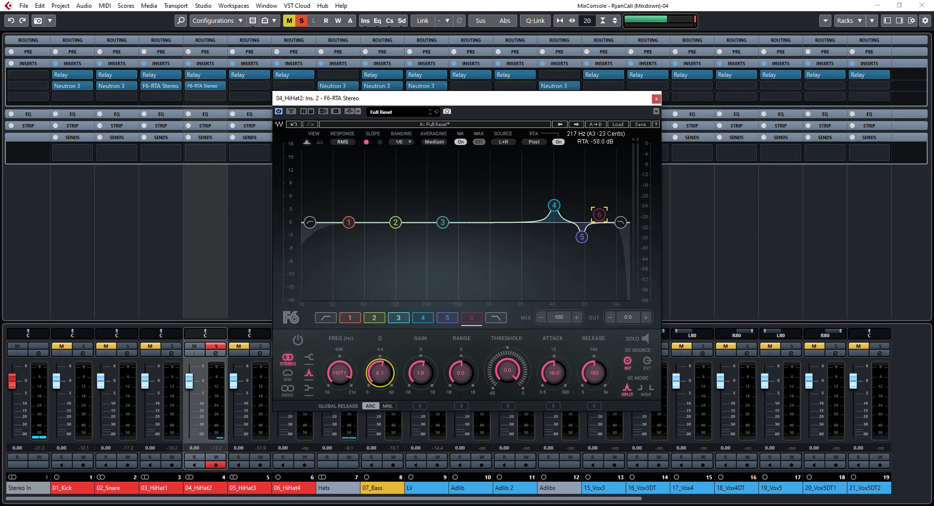
left_click_drag(408, 382, 408, 369)
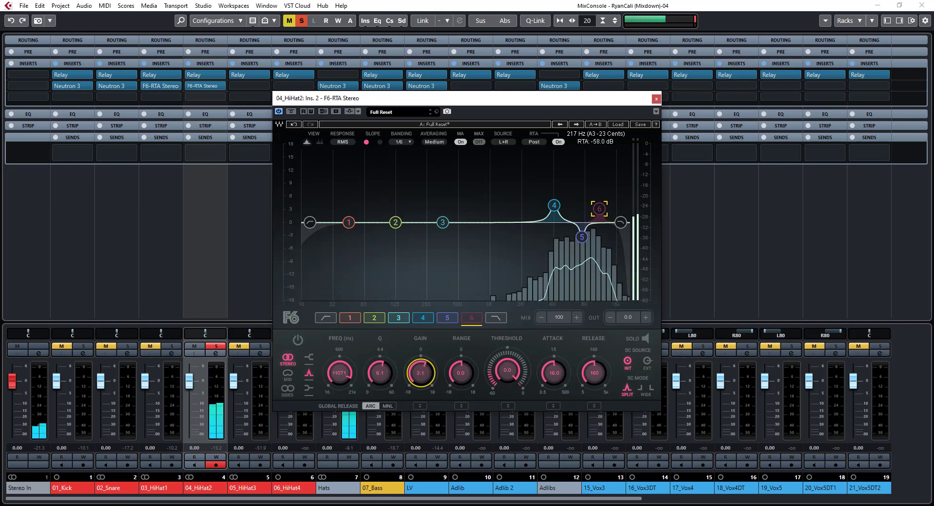
left_click(297, 340)
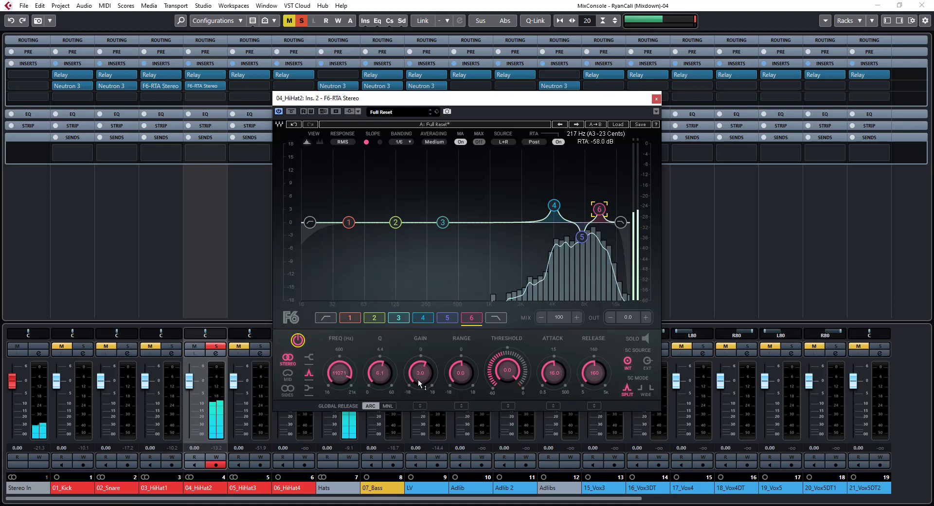
left_click_drag(420, 377, 396, 381)
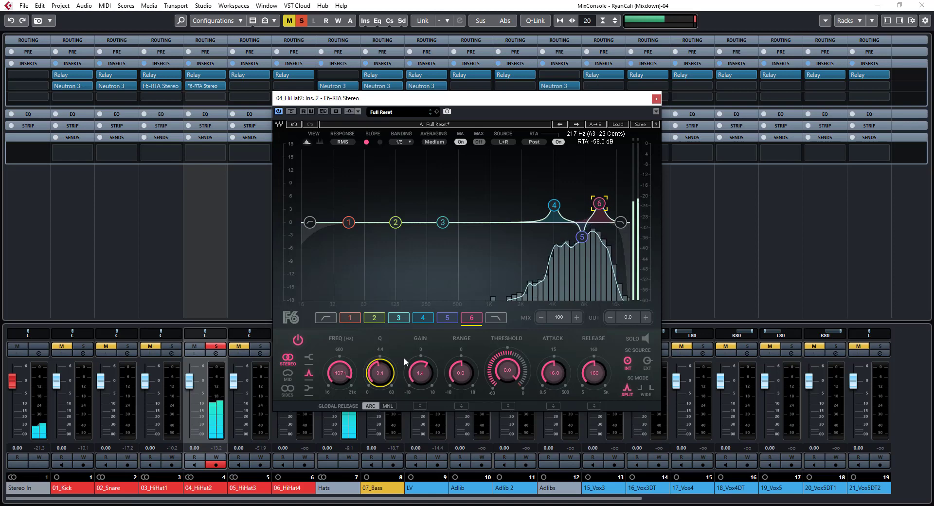
Lower band 6 gain to 2.6 dB, checking the EQ against bypass before and after, and close the plugin window
left_click(292, 112)
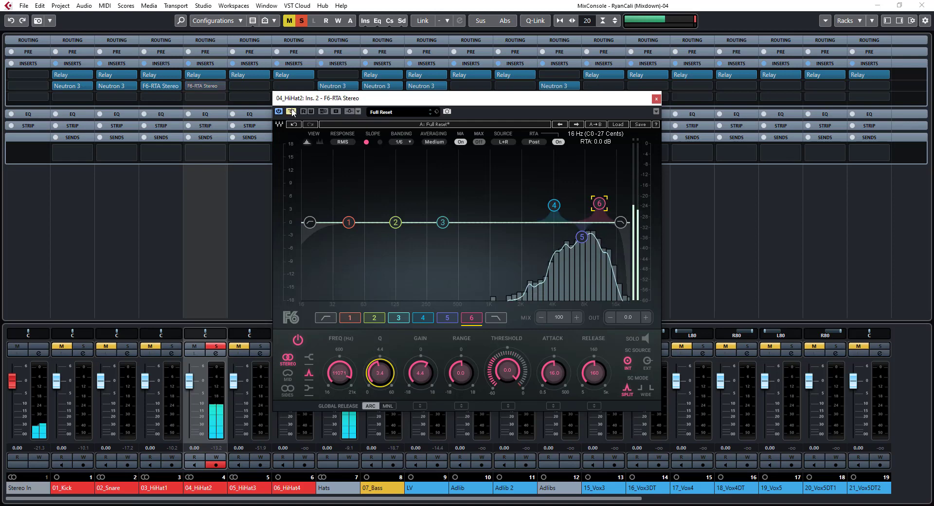
left_click(292, 112)
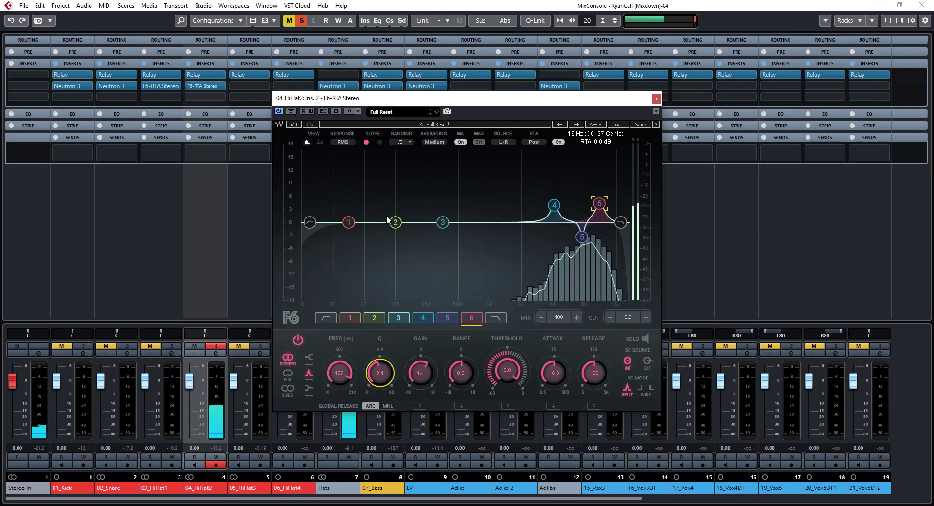
left_click_drag(420, 372, 421, 372)
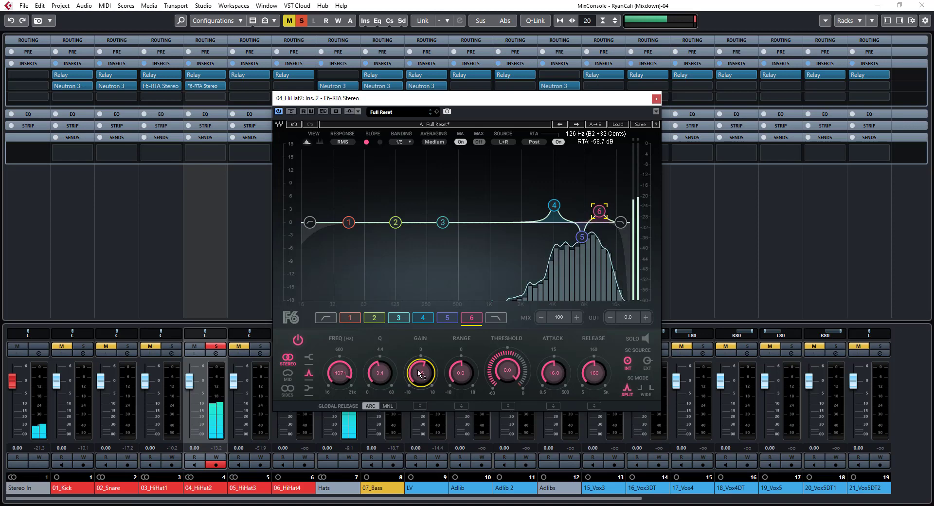
left_click(290, 112)
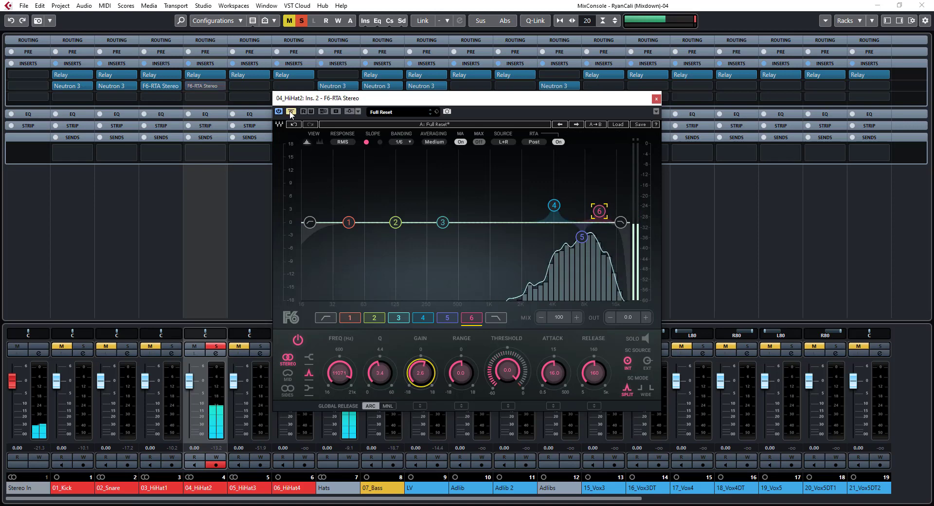
left_click(291, 114)
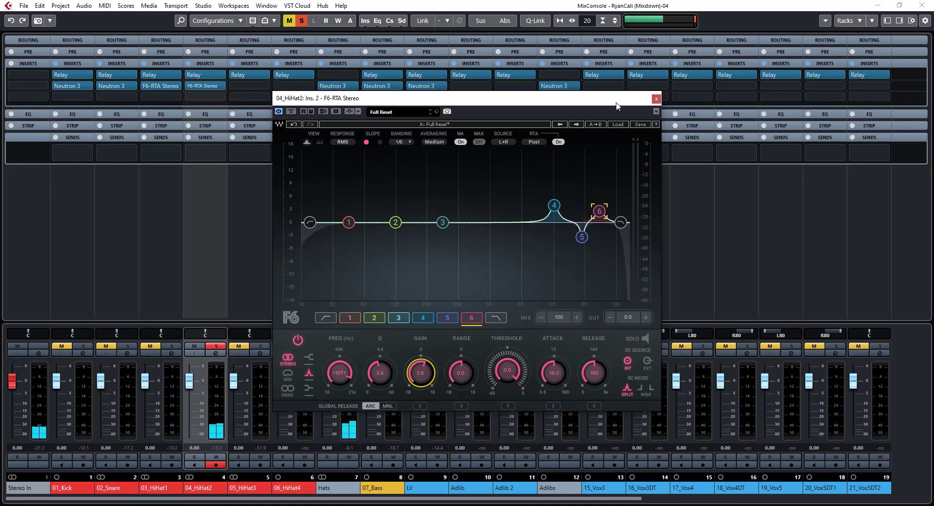
left_click(656, 99)
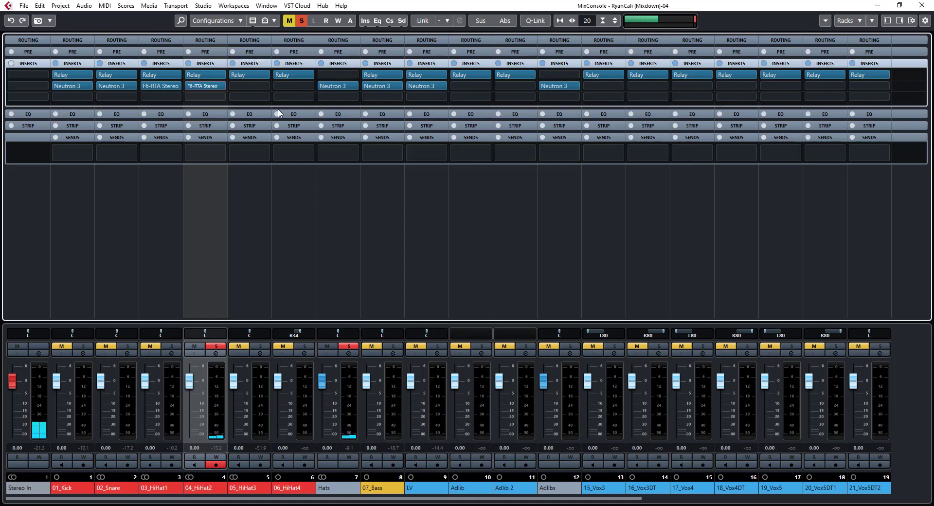
In the project window, move the cycle range to the second half of bar 15 and place the playback cursor at its start
key("F3")
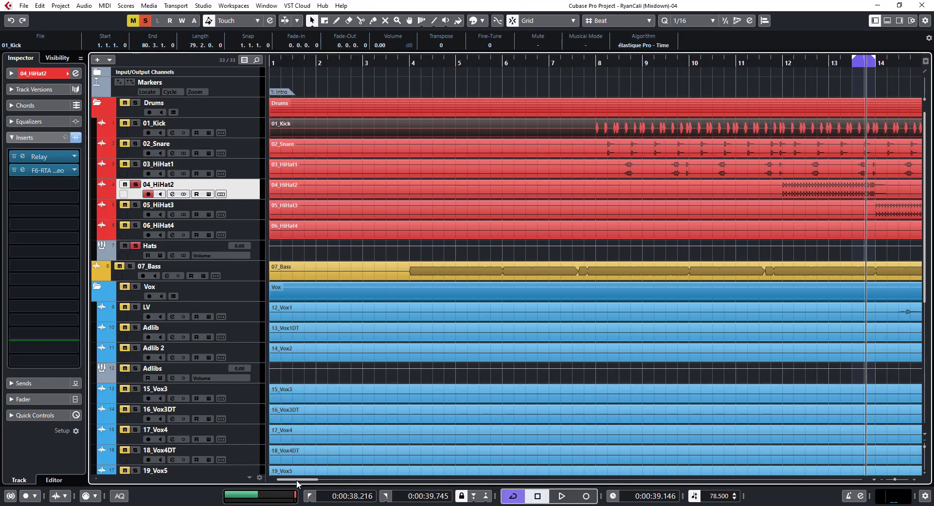
left_click_drag(297, 480, 325, 481)
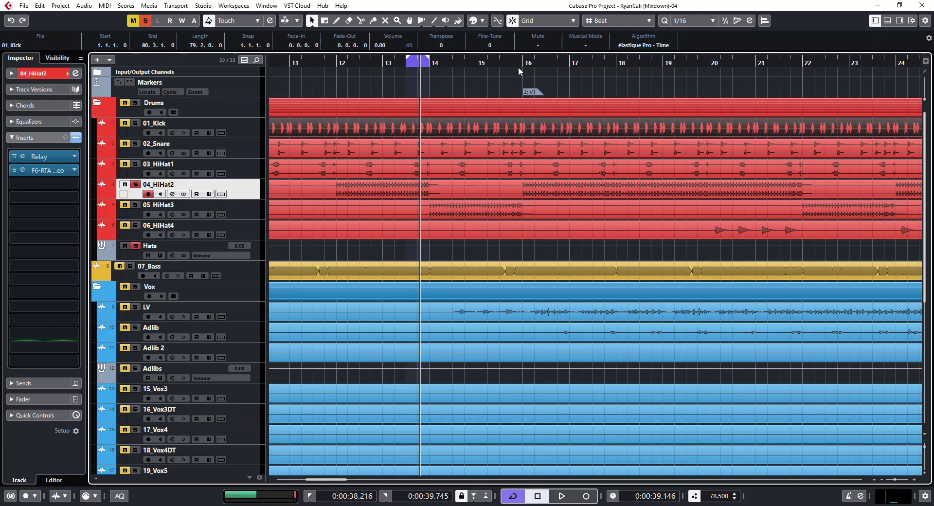
left_click_drag(408, 61, 501, 66)
left_click(498, 67)
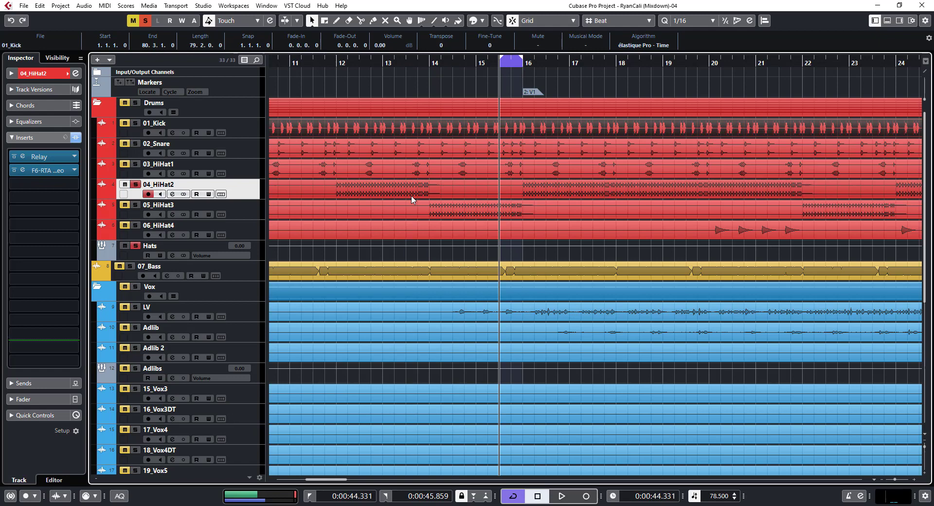
Unsolo 04_HiHat2, solo 05_HiHat3 and make it the selected track
left_click(136, 185)
left_click(135, 206)
left_click(237, 214)
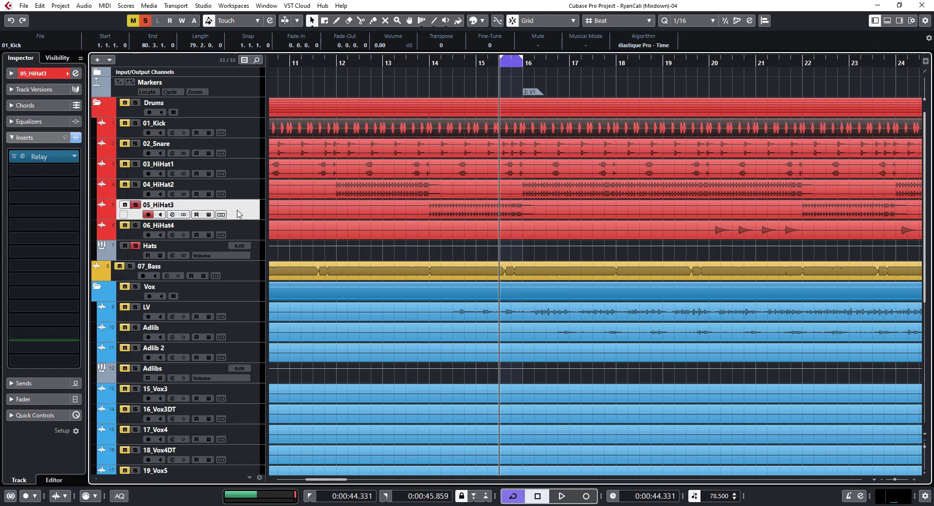
In the mixer, add the F6-RTA Stereo EQ to the second insert slot of 05_HiHat3
key("F3")
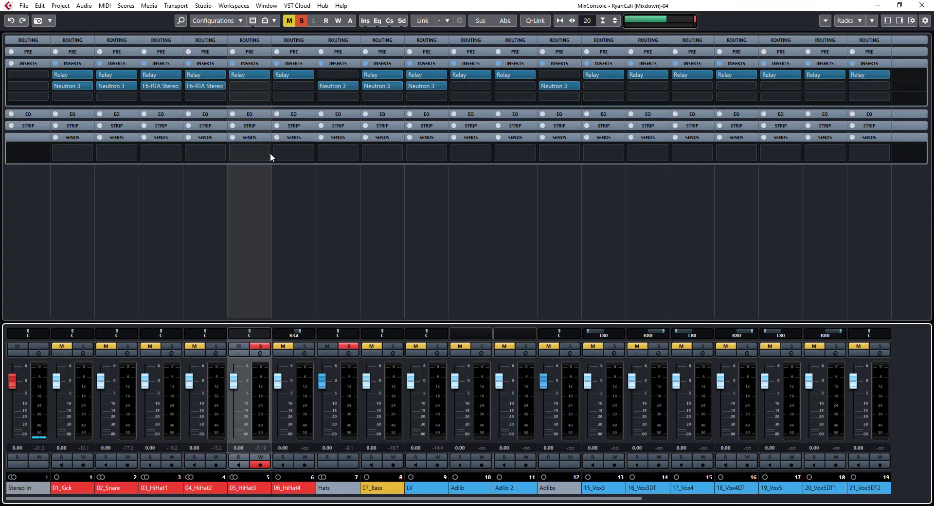
left_click(258, 87)
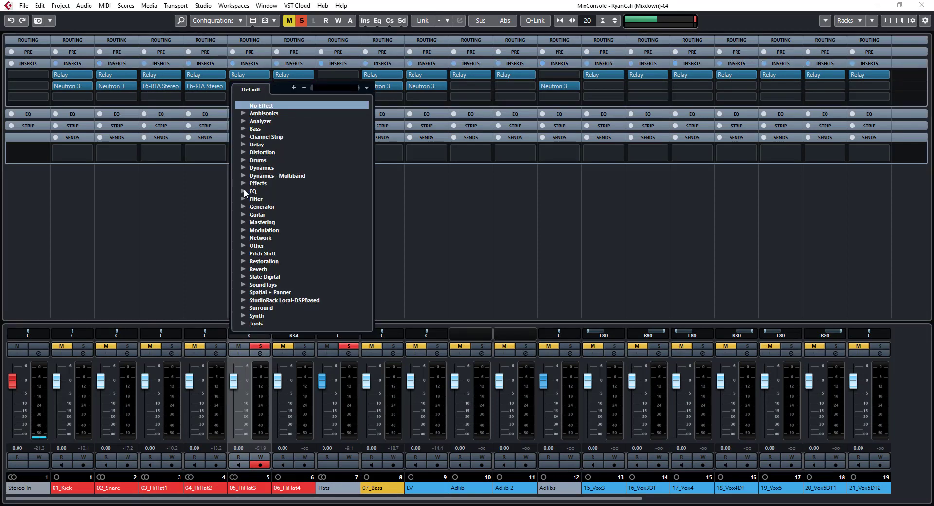
left_click(241, 191)
left_click(241, 193)
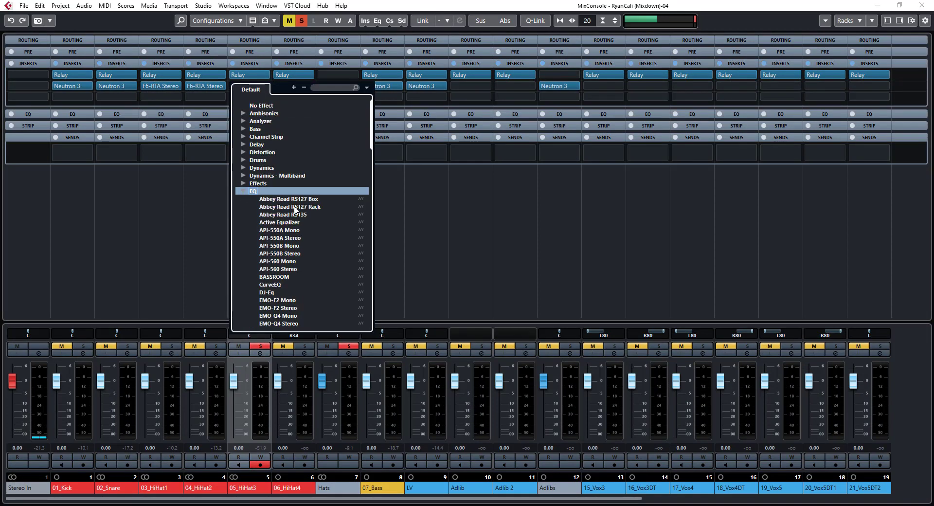
scroll(292, 203, "down", 5)
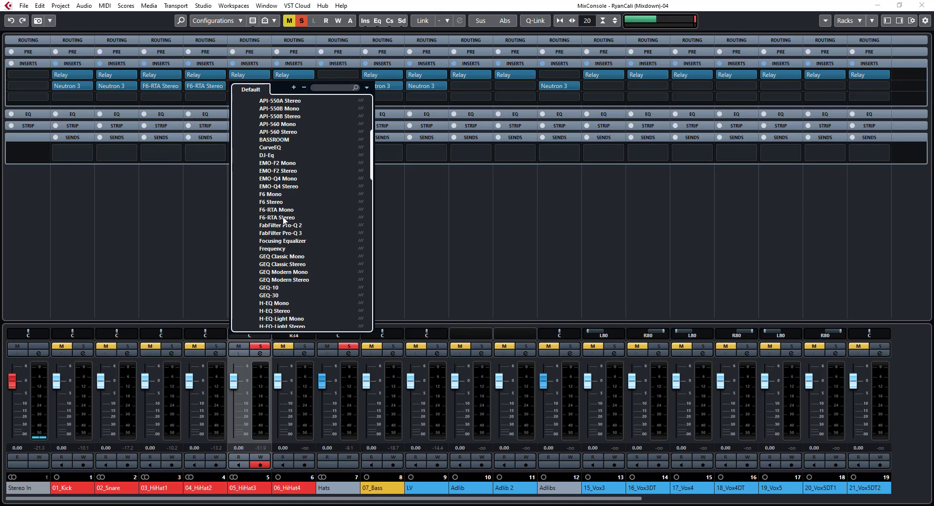
left_click(284, 218)
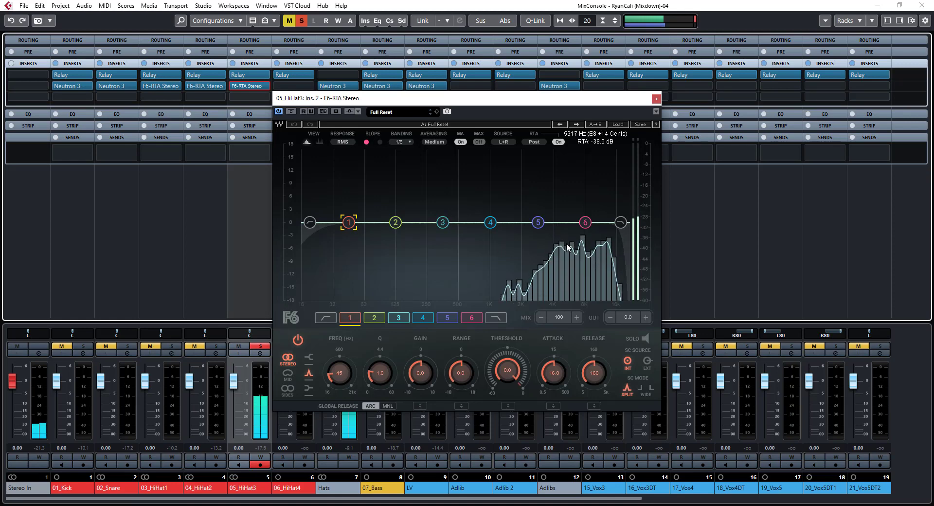
Boost band 5 by 8.4 dB with Q 3.7 and sweep its frequency up to 7493 Hz
left_click(447, 318)
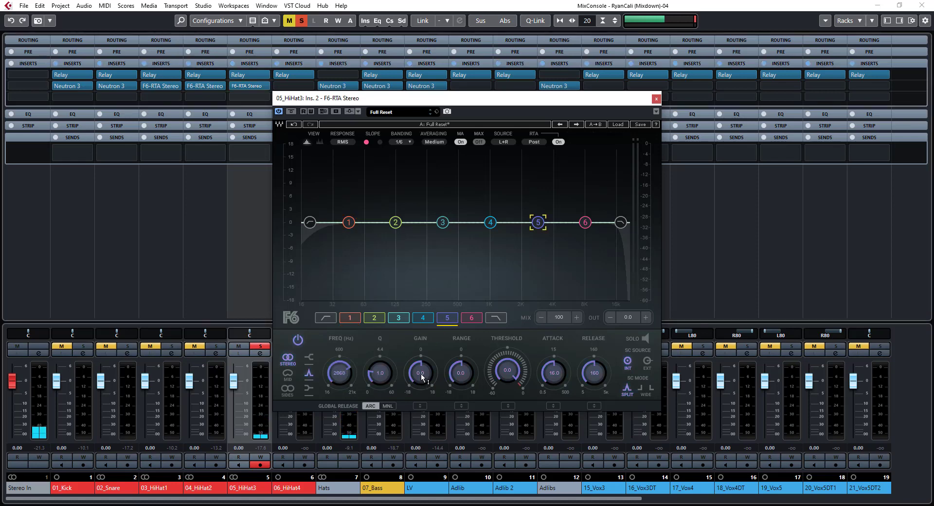
scroll(421, 374, "up", 10)
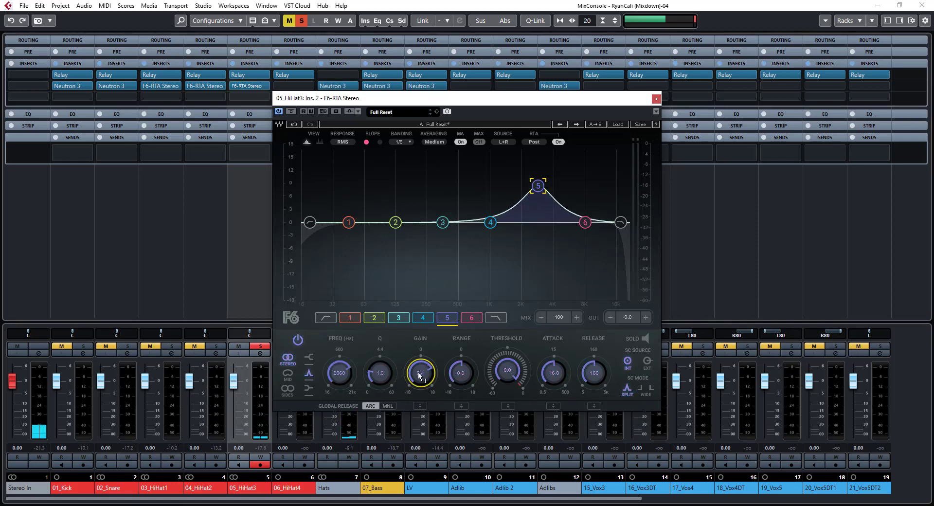
scroll(378, 375, "up", 5)
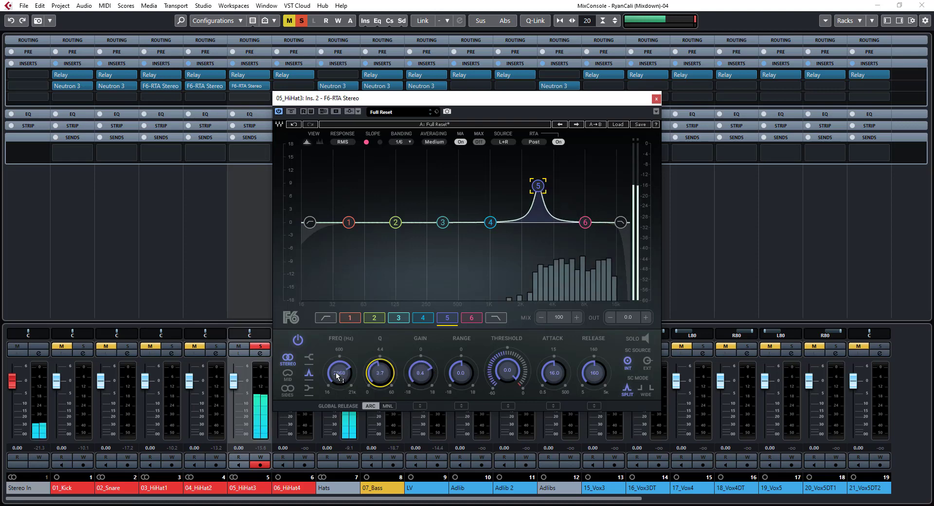
scroll(337, 374, "up", 8)
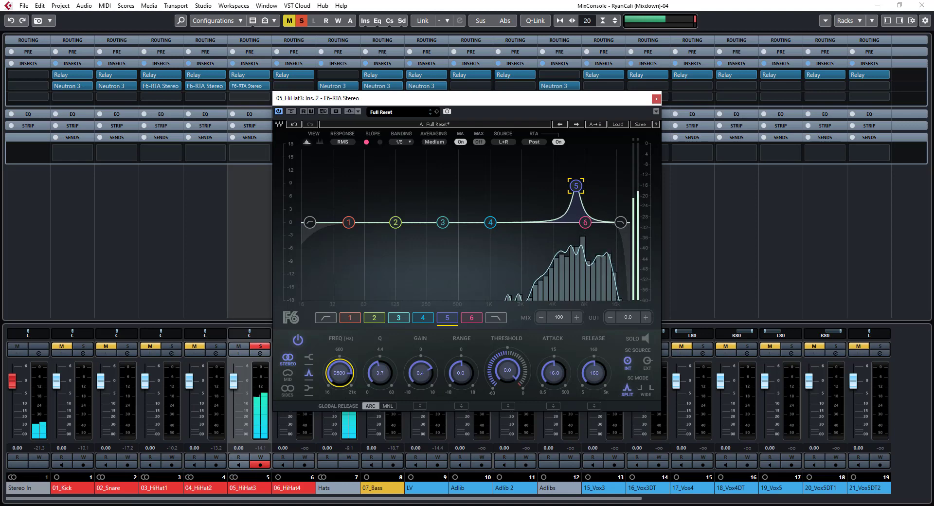
scroll(337, 375, "up", 1)
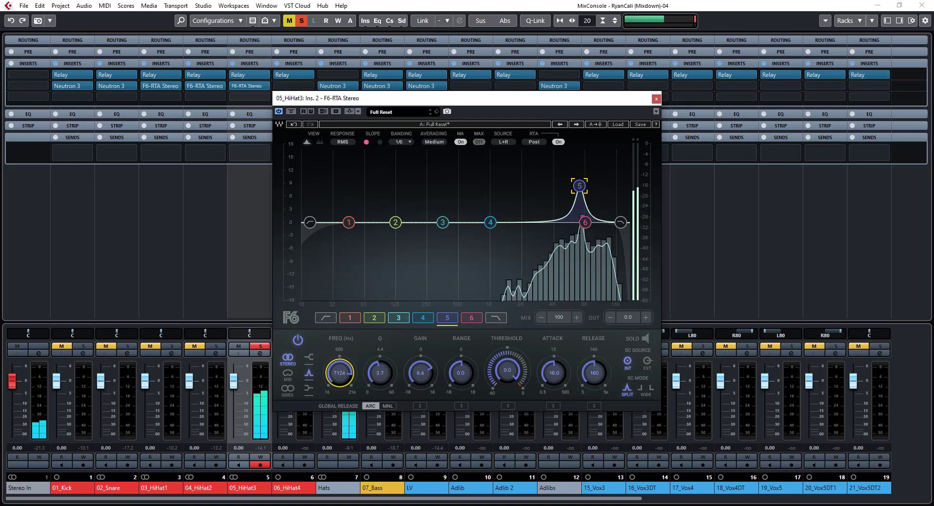
scroll(337, 375, "up", 1)
scroll(339, 373, "up", 1)
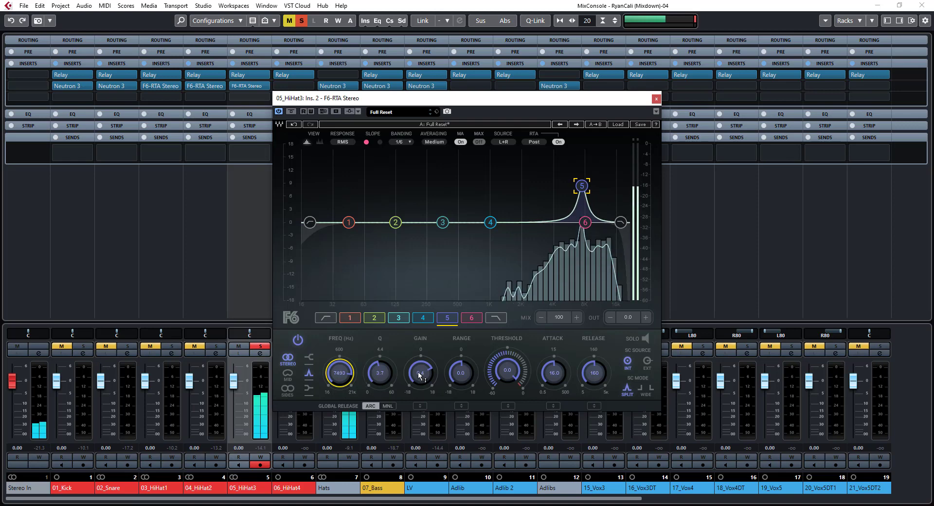
Turn band 5 into a narrow cut with -4.4 dB gain and a Q of about 9, comparing the result against bypass
scroll(420, 374, "down", 2)
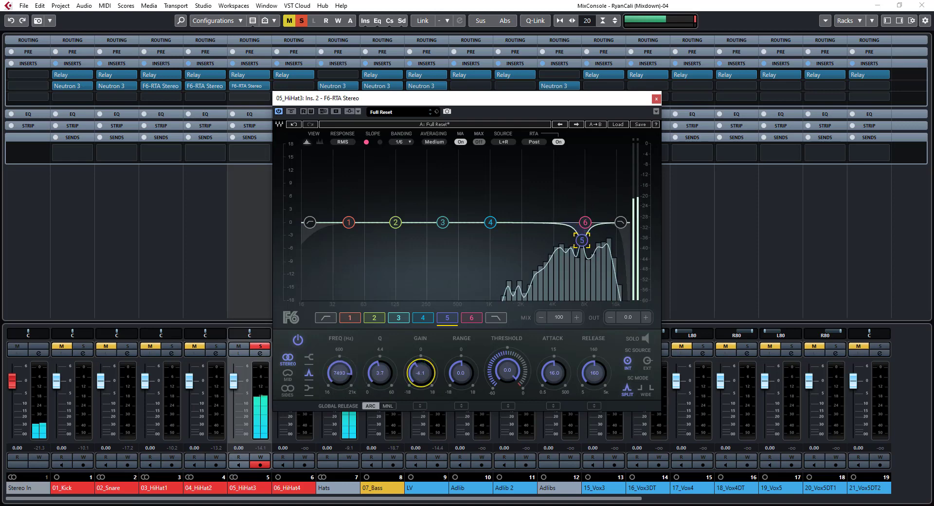
scroll(380, 374, "up", 1)
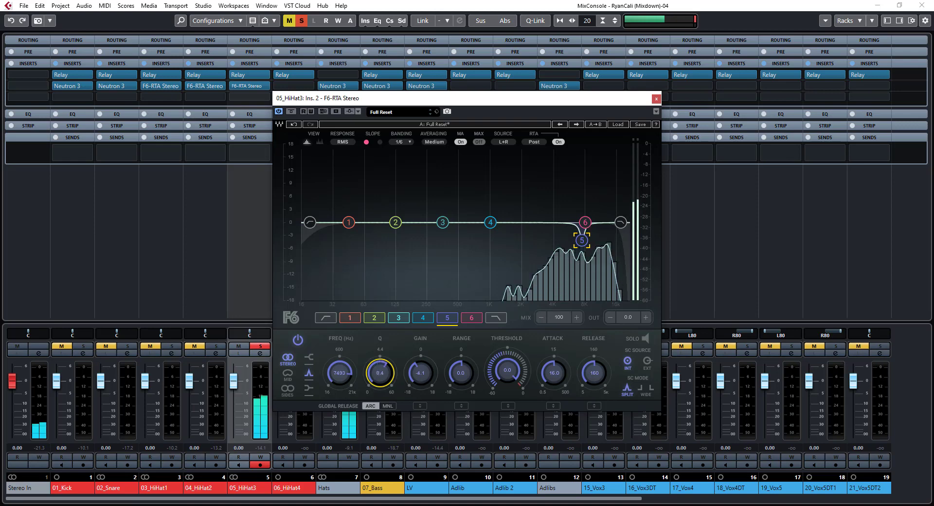
left_click(291, 112)
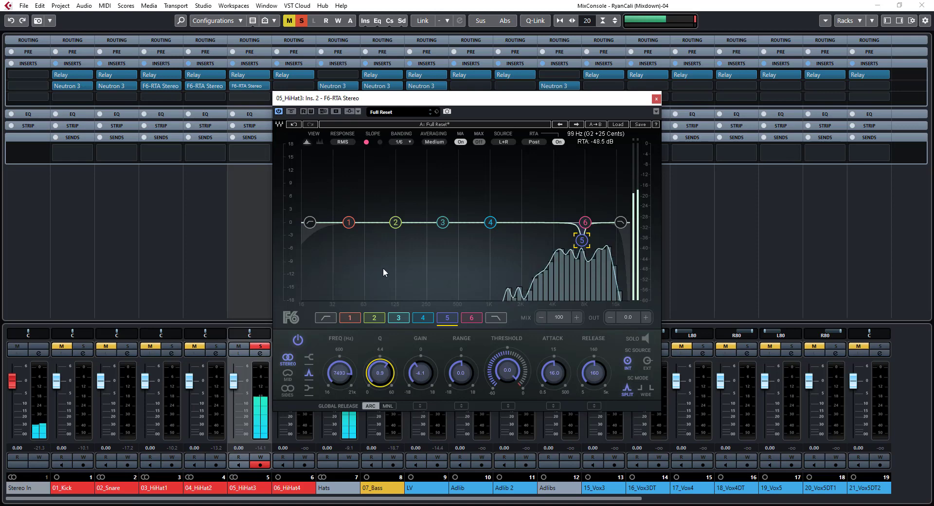
left_click_drag(423, 376, 423, 377)
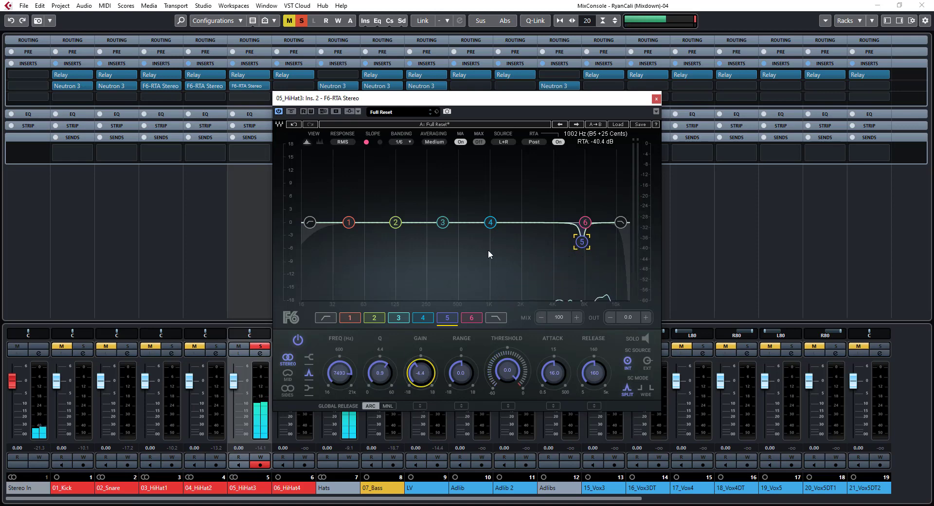
Add a band 4 boost to 05_HiHat3 at 4837 Hz with Q 3.2 and 3.2 dB gain
left_click_drag(491, 222, 563, 192)
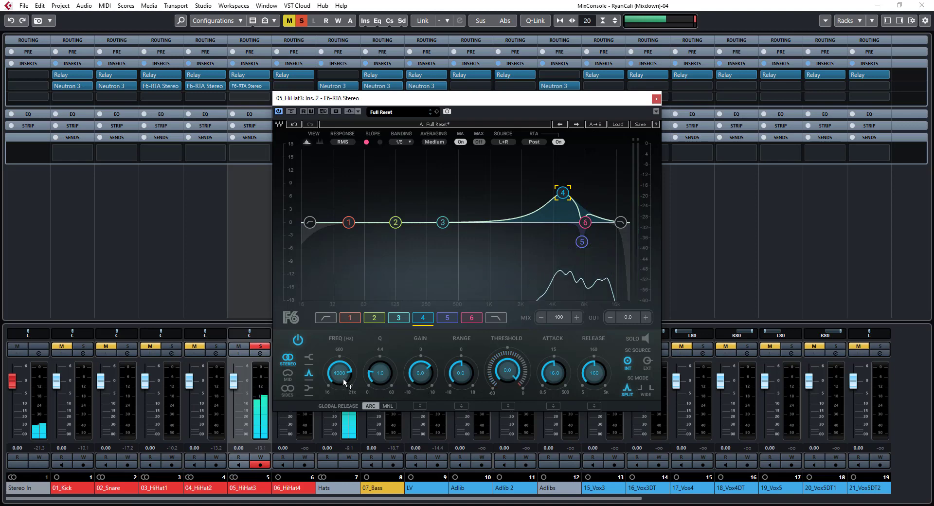
left_click_drag(344, 382, 339, 373)
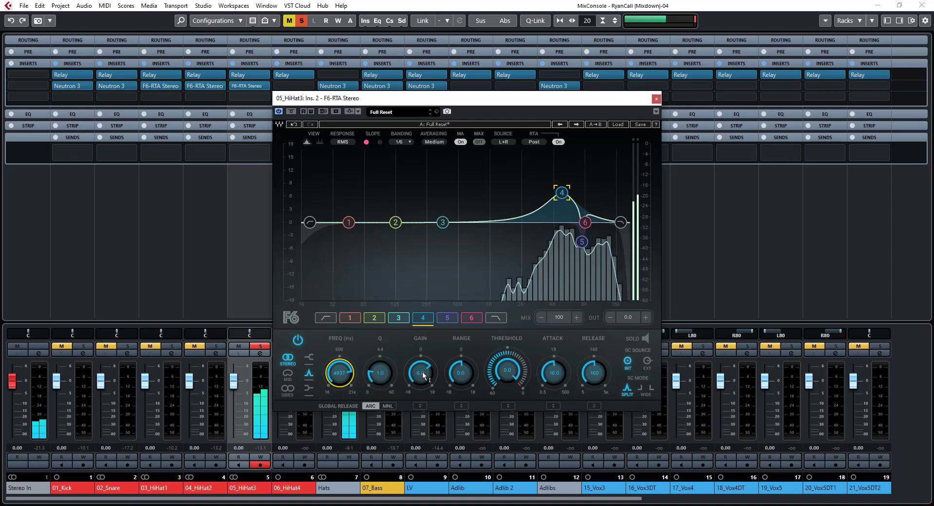
mouse_move(420, 372)
left_mouse_down()
mouse_move(421, 382)
mouse_move(381, 367)
mouse_move(420, 369)
left_mouse_up()
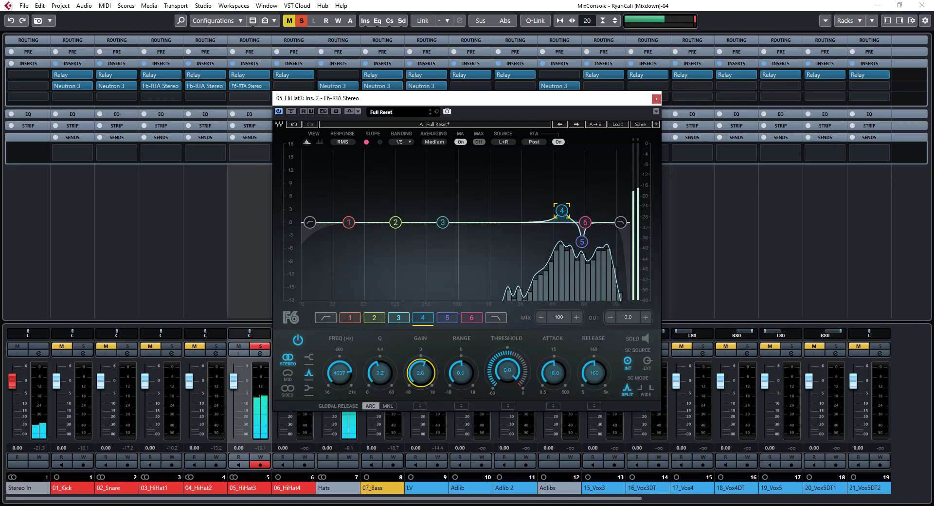
left_click_drag(421, 370, 422, 369)
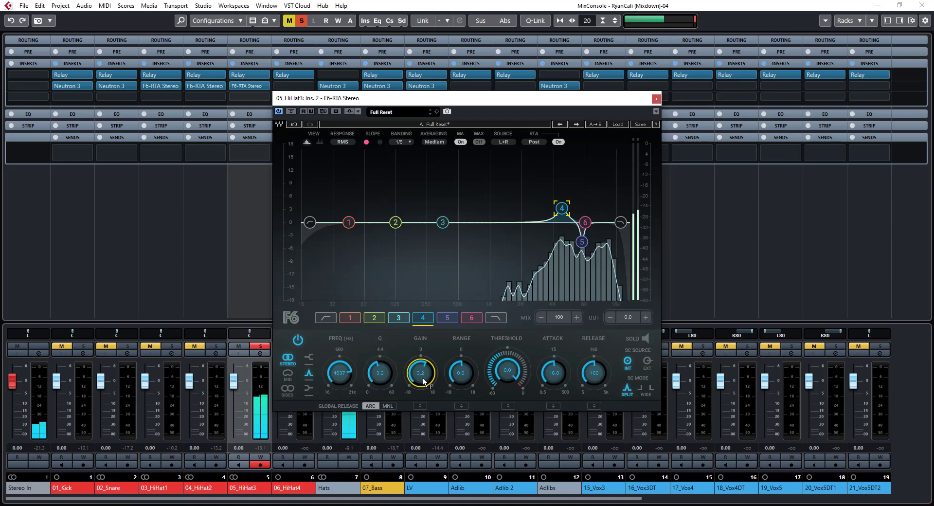
Try a 1.0 dB high-shelf boost on band 6 of 05_HiHat3 and switch the band off again
left_click(471, 319)
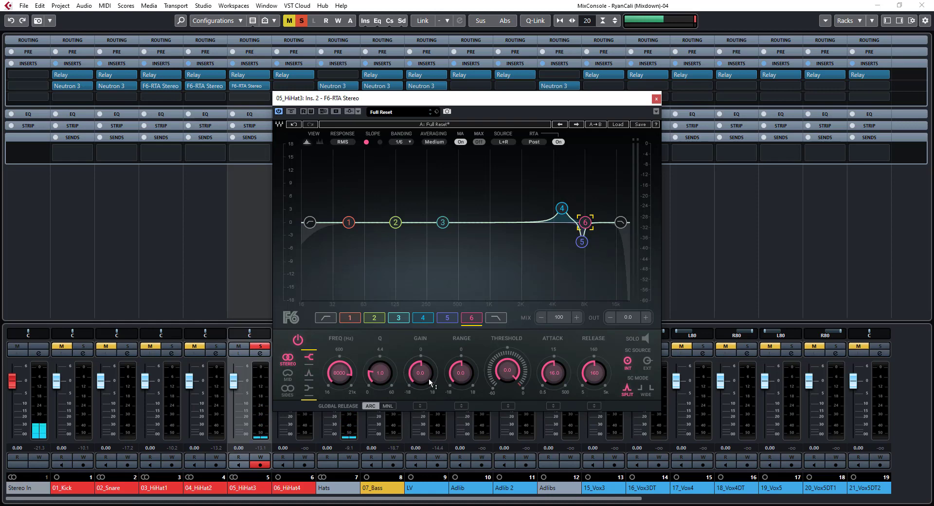
mouse_move(420, 376)
left_mouse_down()
mouse_move(420, 357)
mouse_move(421, 371)
left_mouse_up()
key("space")
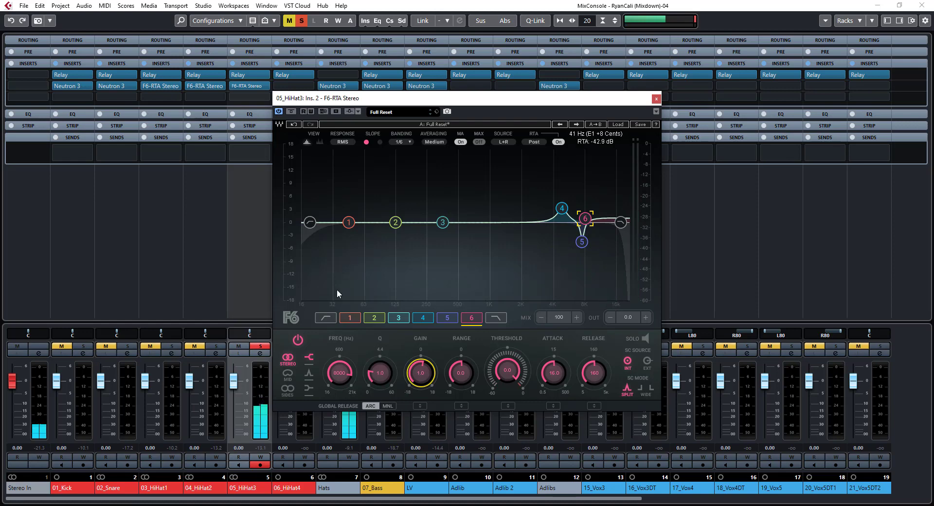
left_click(297, 340)
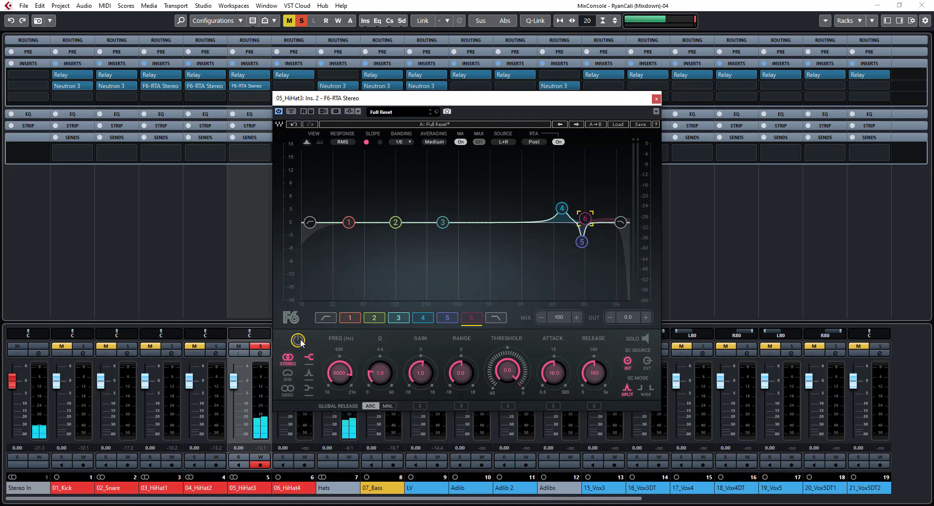
Compare the 05_HiHat3 EQ during playback with the plug-in bypassed and active
left_click(292, 112)
key("space")
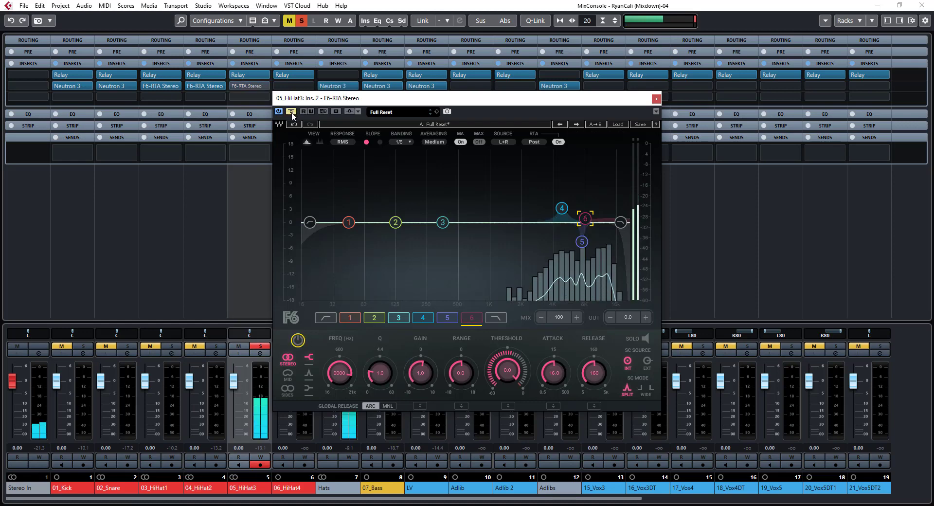
left_click(292, 112)
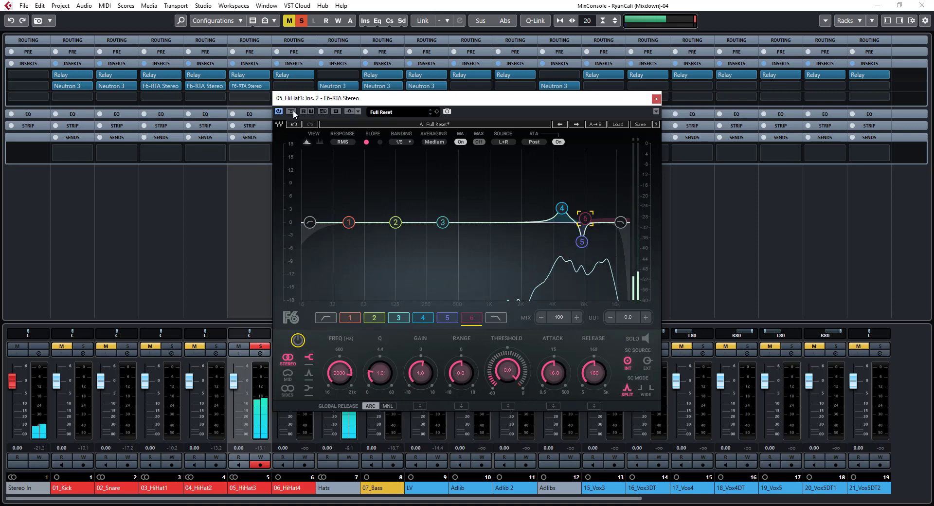
Close the 05_HiHat3 EQ, select the 06_HiHat4 channel and unsolo 05_HiHat3
left_click(656, 99)
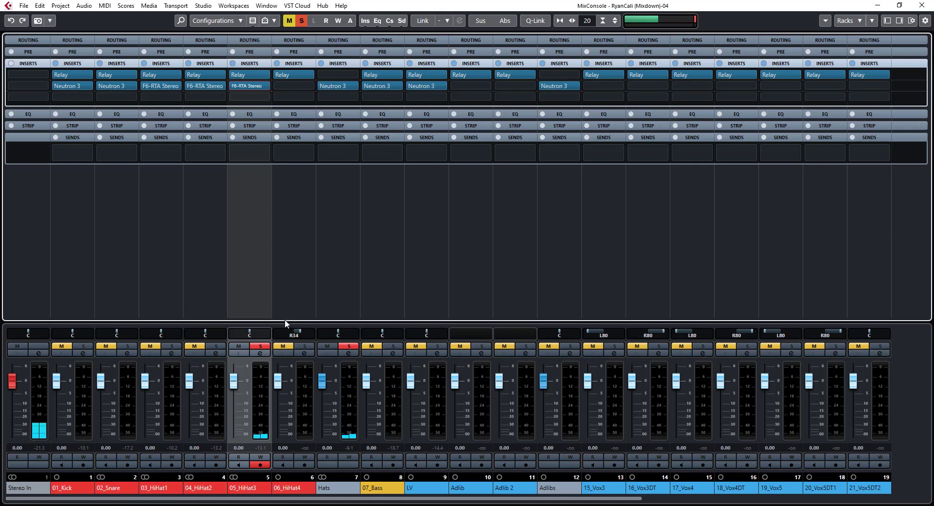
left_click(297, 265)
left_click(260, 345)
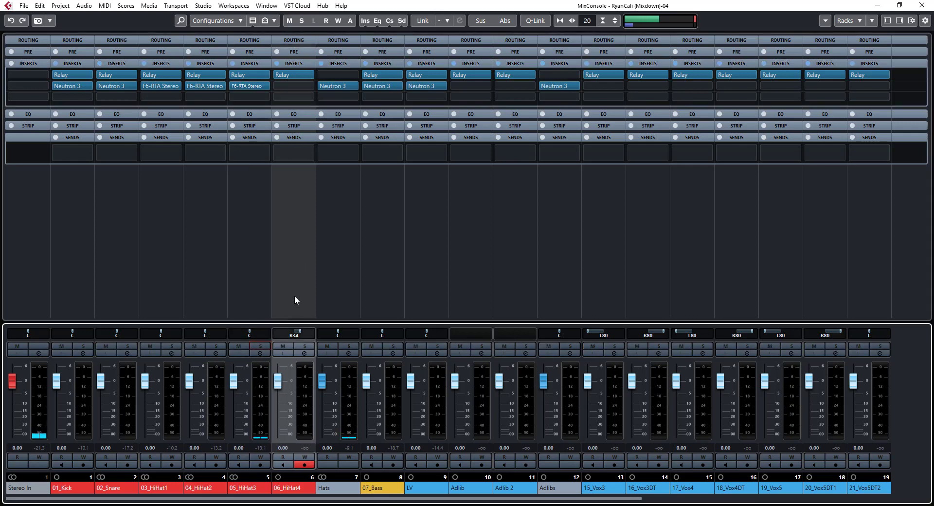
In the project window, move the loop to bar 20 and play 06_HiHat4 soloed
key("F3")
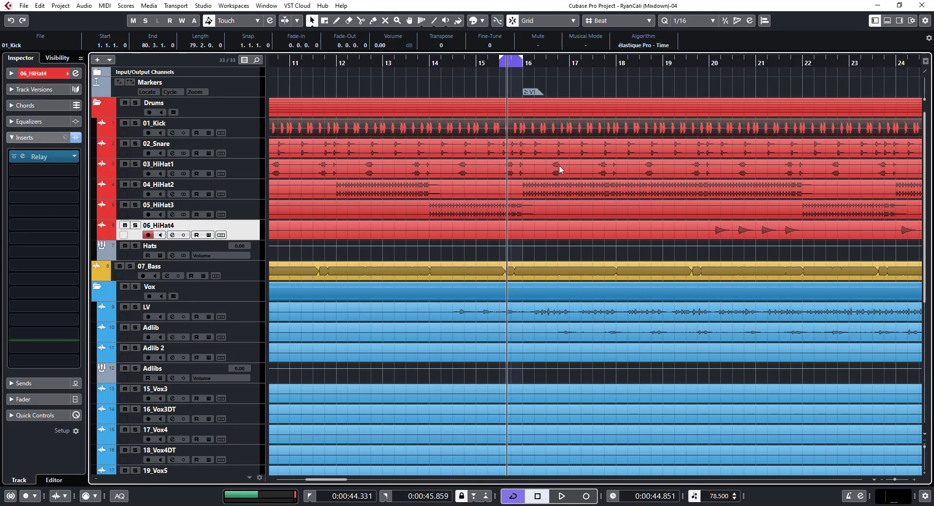
left_click(722, 72)
left_click(707, 64)
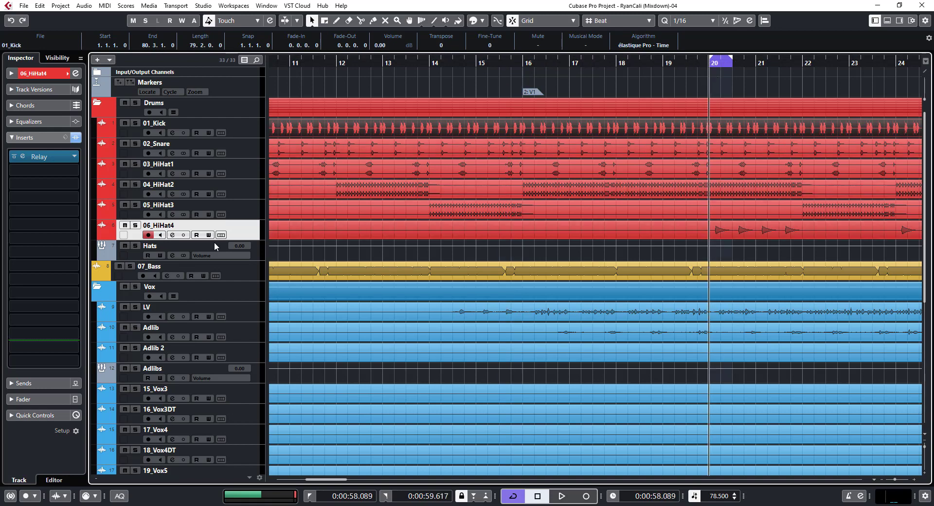
left_click(136, 227)
key("space")
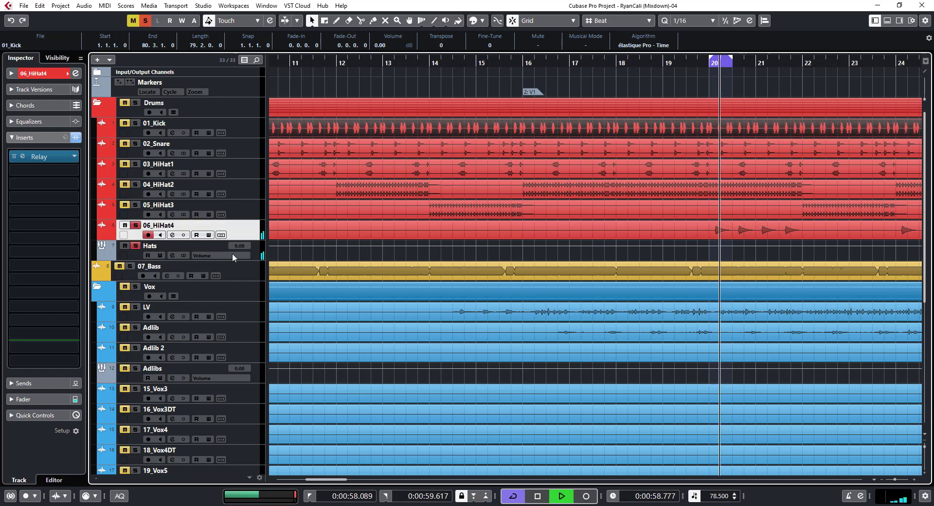
In the mixer, add the F6-RTA Stereo EQ to the second insert slot of 06_HiHat4
key("F3")
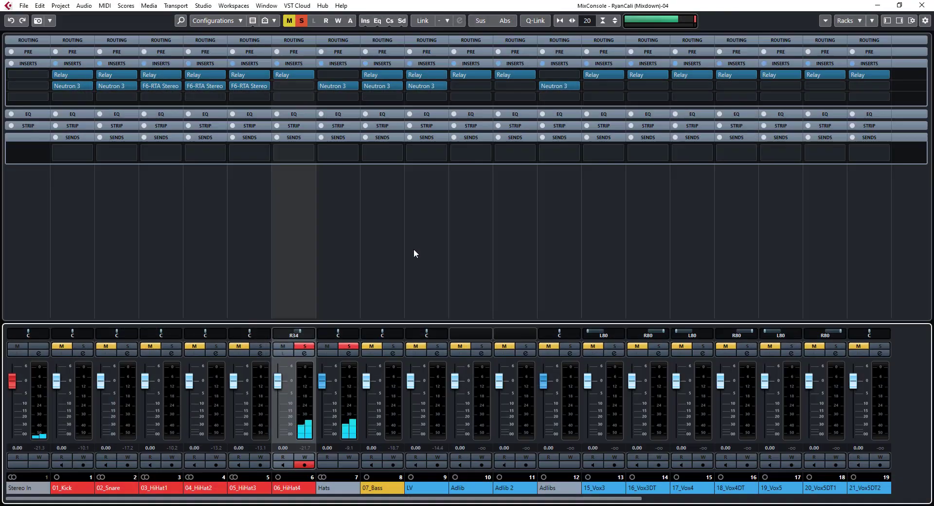
left_click(292, 85)
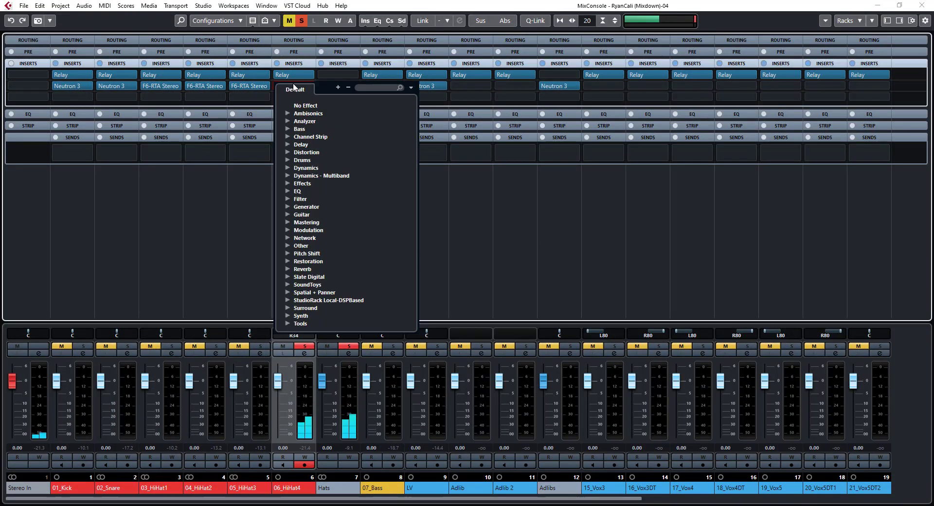
left_click(288, 192)
scroll(321, 290, "down", 2)
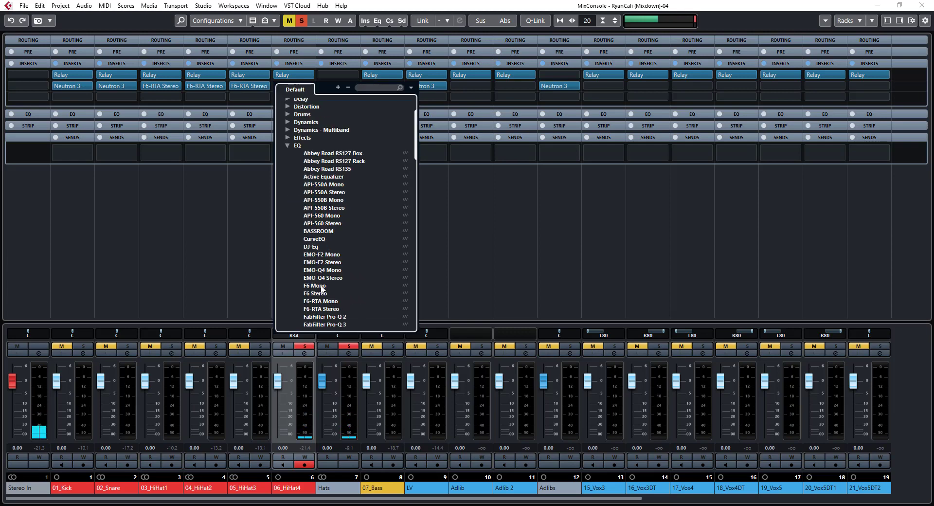
left_click(325, 310)
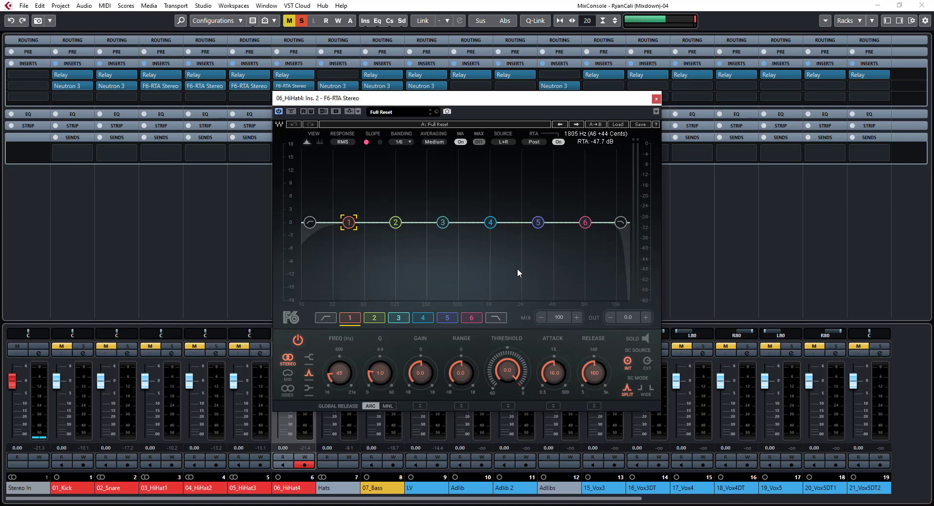
Shape band 6 on 06_HiHat4 into a narrow cut at 7662 Hz with -4.3 dB gain
key("space")
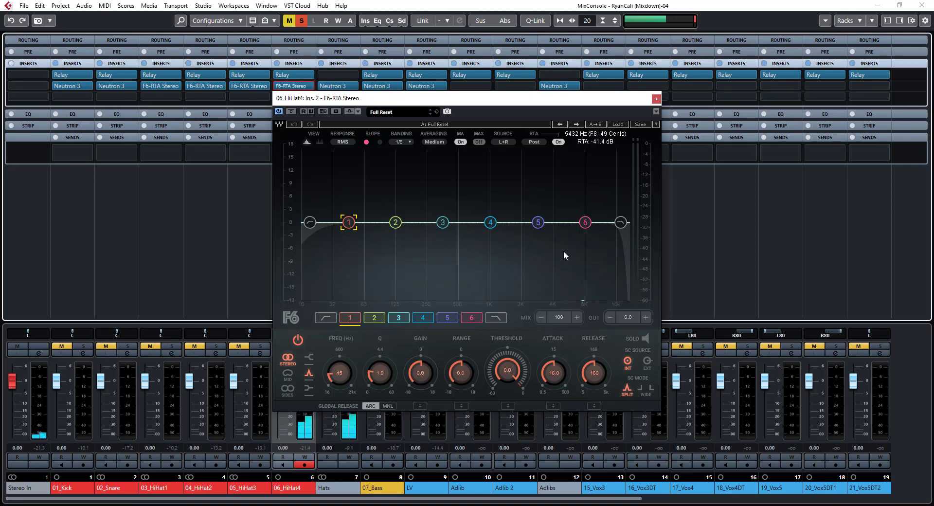
left_click(586, 222)
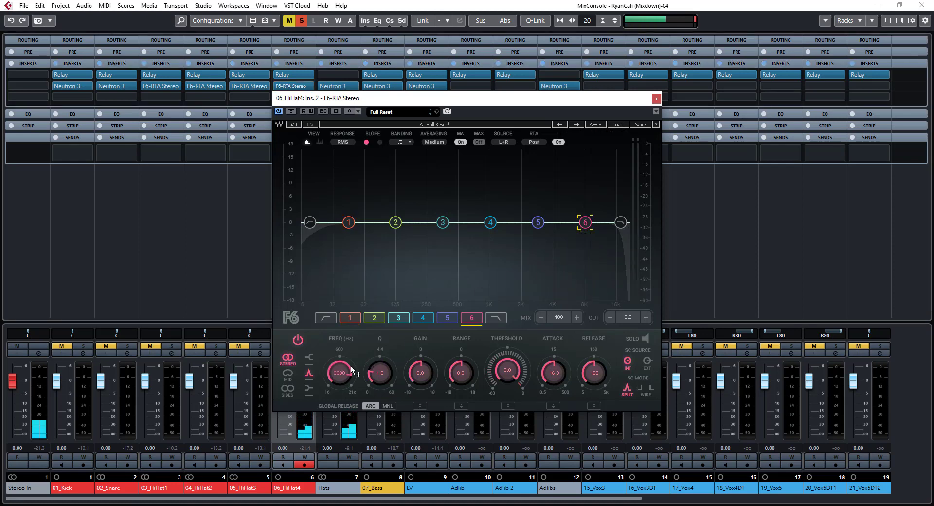
left_click_drag(340, 375, 337, 379)
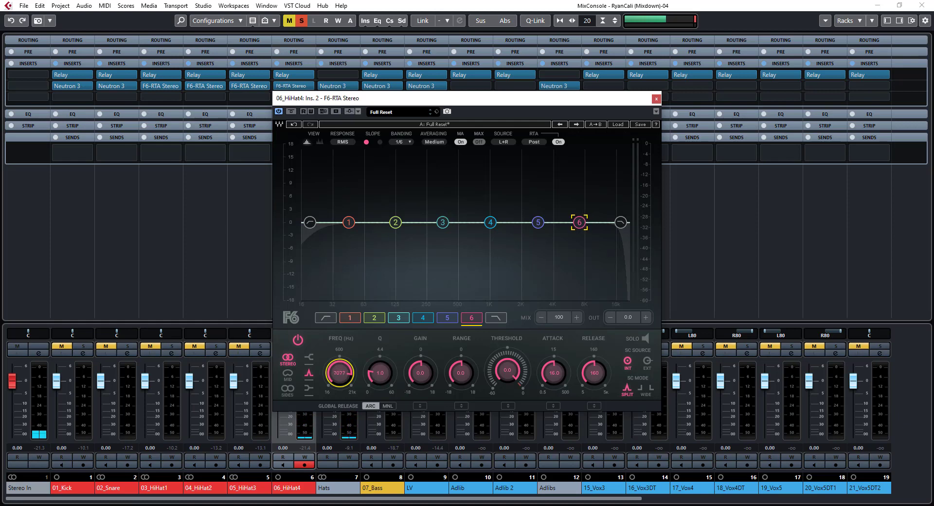
left_click_drag(421, 374, 381, 359)
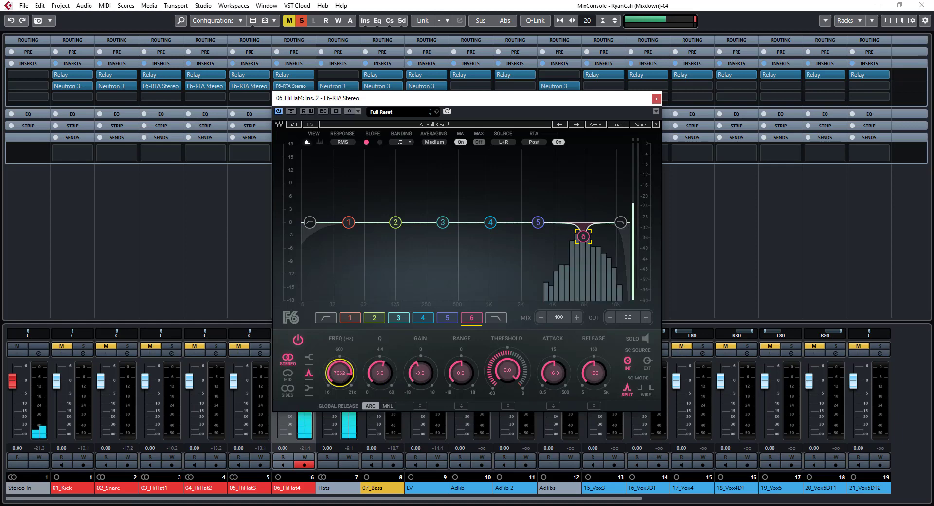
left_click_drag(340, 373, 340, 375)
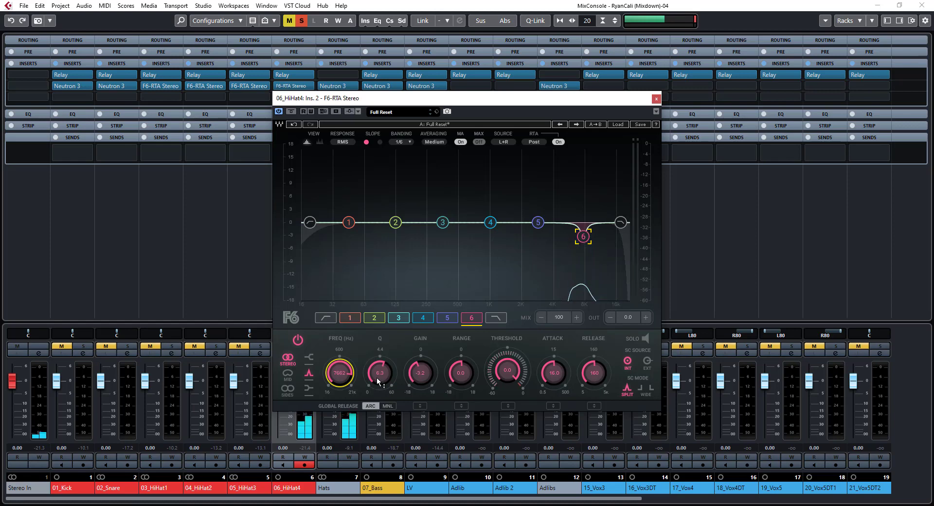
left_click_drag(420, 375, 382, 377)
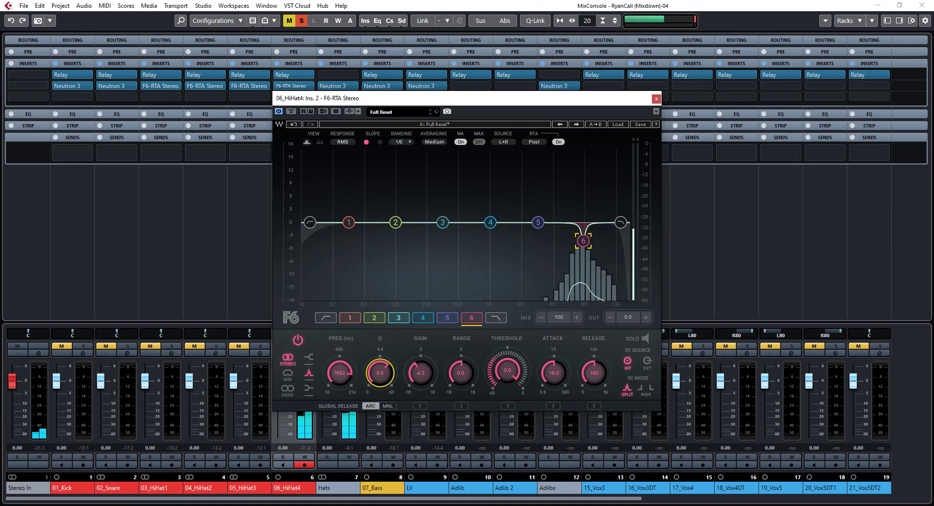
Compare the 06_HiHat4 cut against bypass and trim the band 6 gain to -4.2 dB
left_click(294, 112)
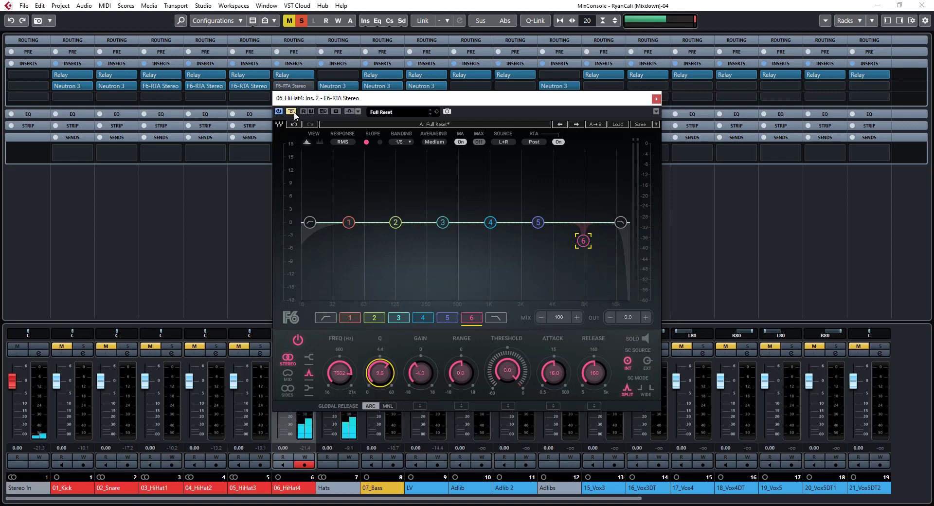
left_click(294, 112)
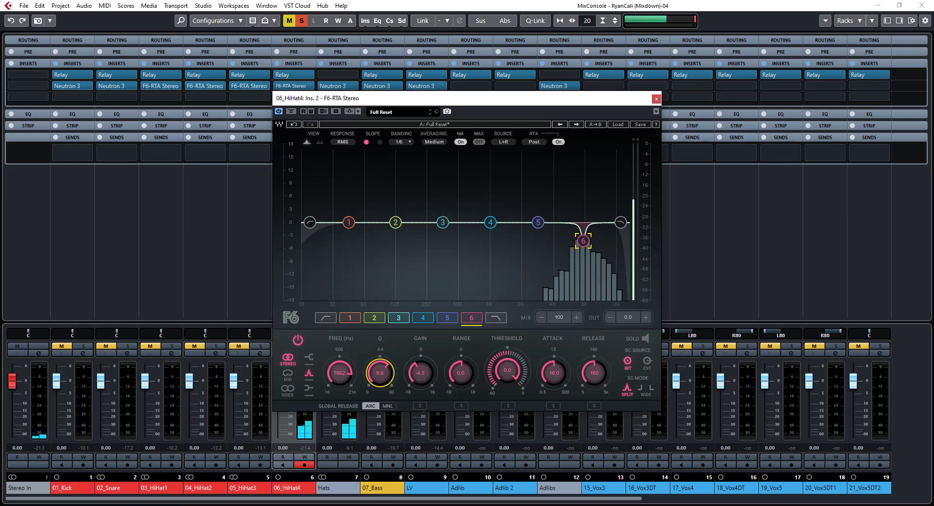
left_click_drag(432, 371, 432, 369)
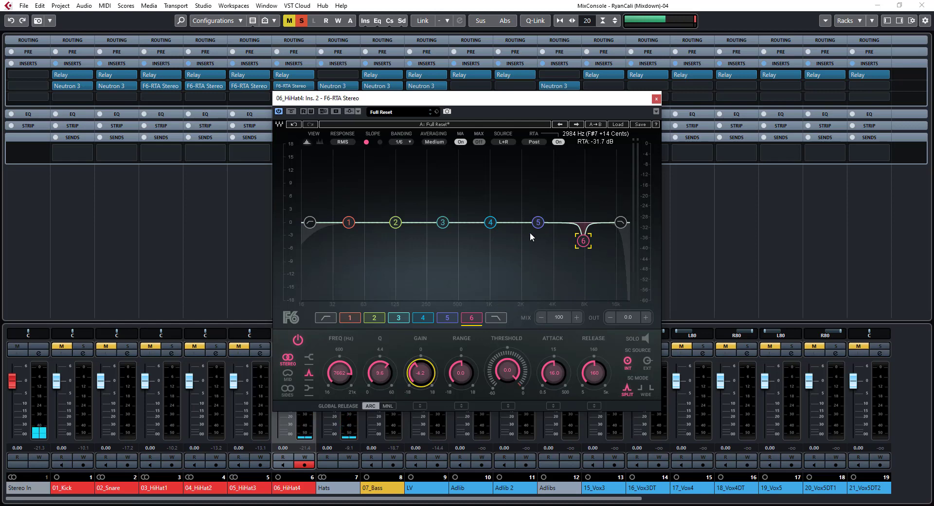
Try a 5.4 dB band 5 boost at 3879 Hz, switch it off with its gain near zero, and close the EQ
left_click_drag(539, 223, 552, 199)
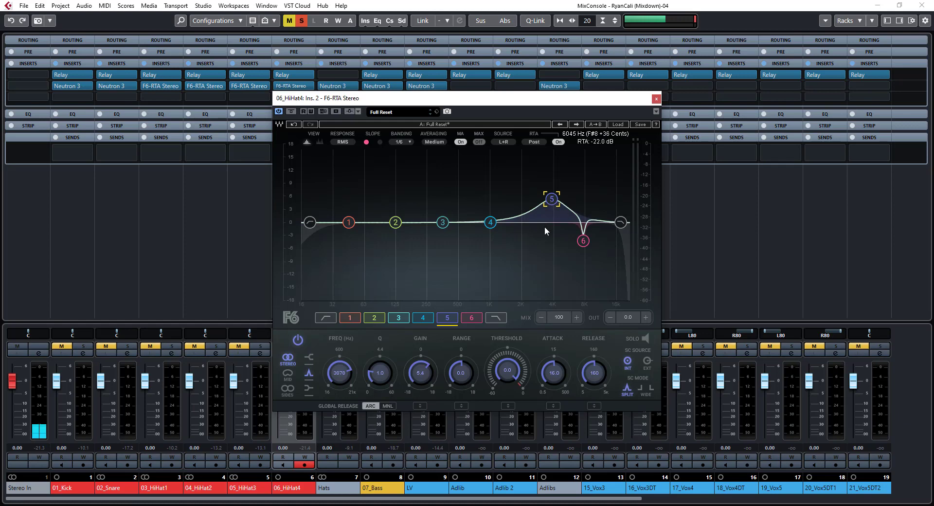
left_click(298, 341)
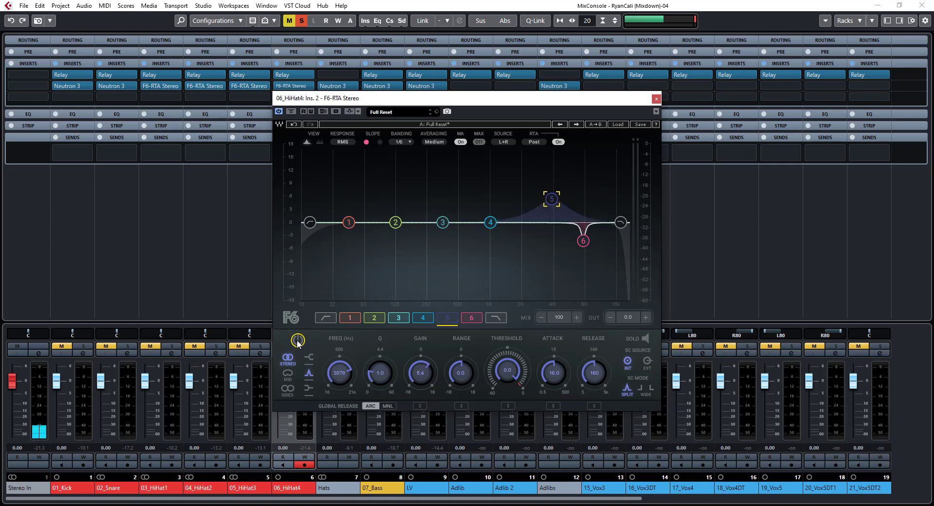
left_click_drag(425, 370, 425, 399)
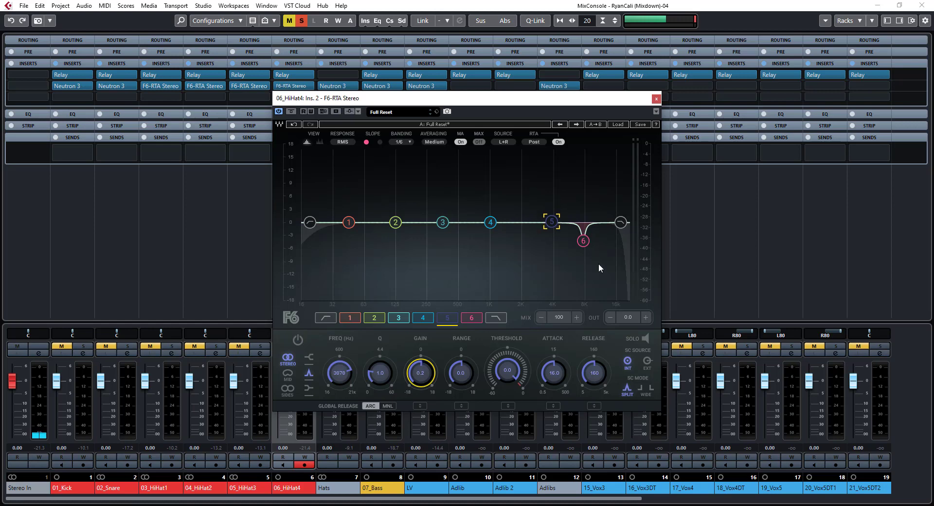
left_click(657, 98)
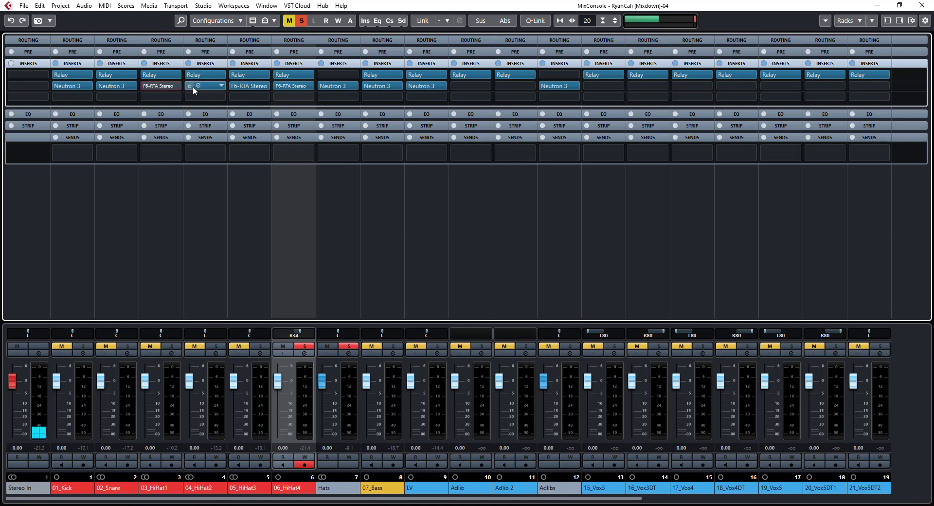
Solo the Hats group with all four hi-hats and compare playback with every channel's inserts bypassed and active
left_click_drag(193, 86, 139, 84)
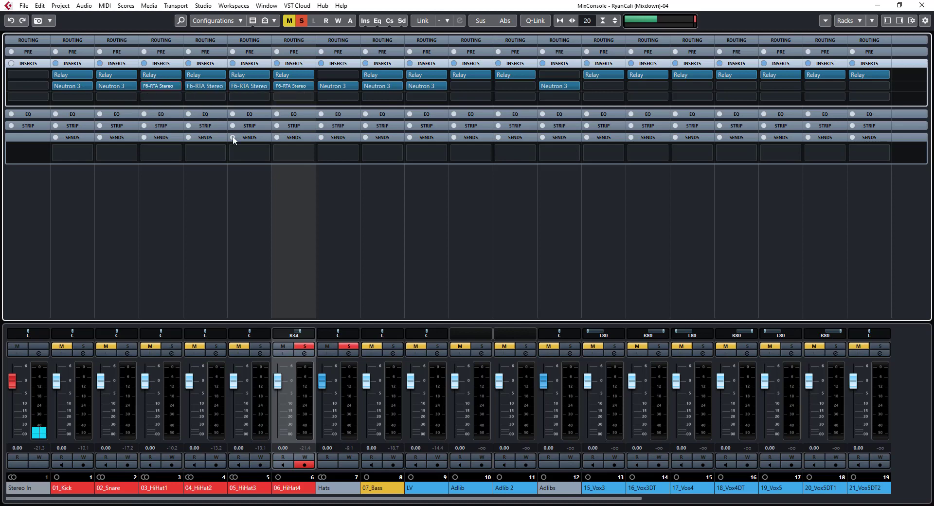
left_click(352, 347)
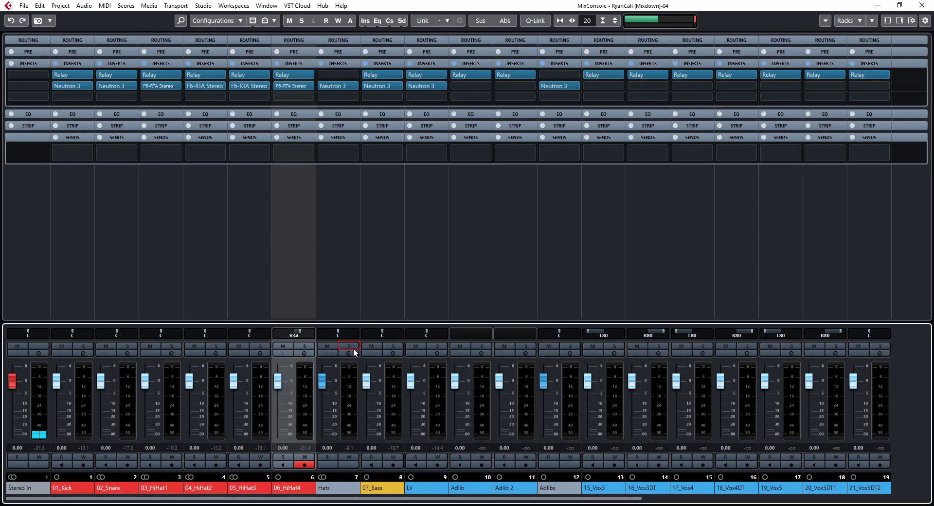
left_click(352, 347)
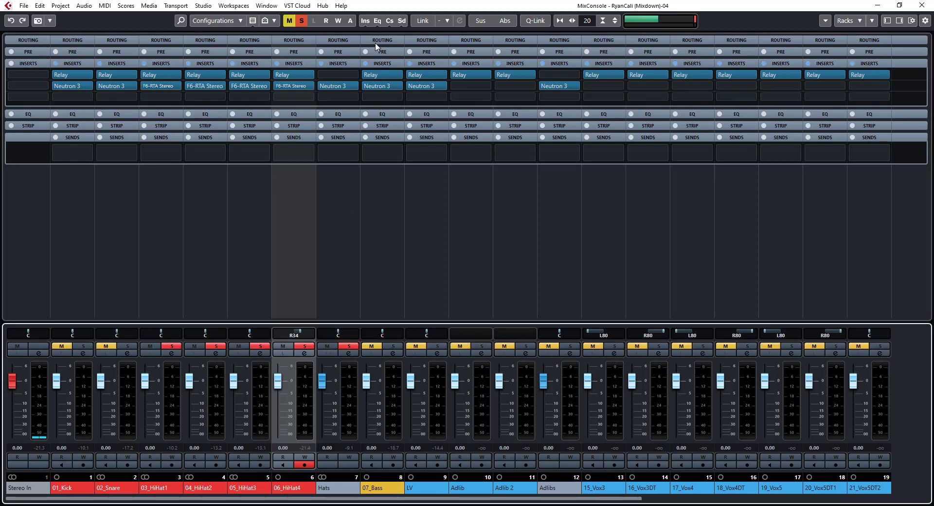
left_click(365, 20)
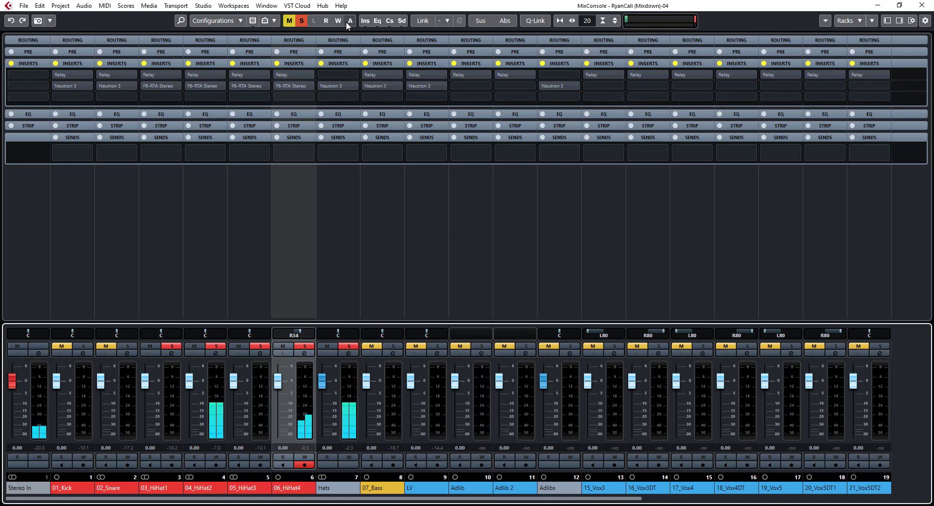
left_click(365, 21)
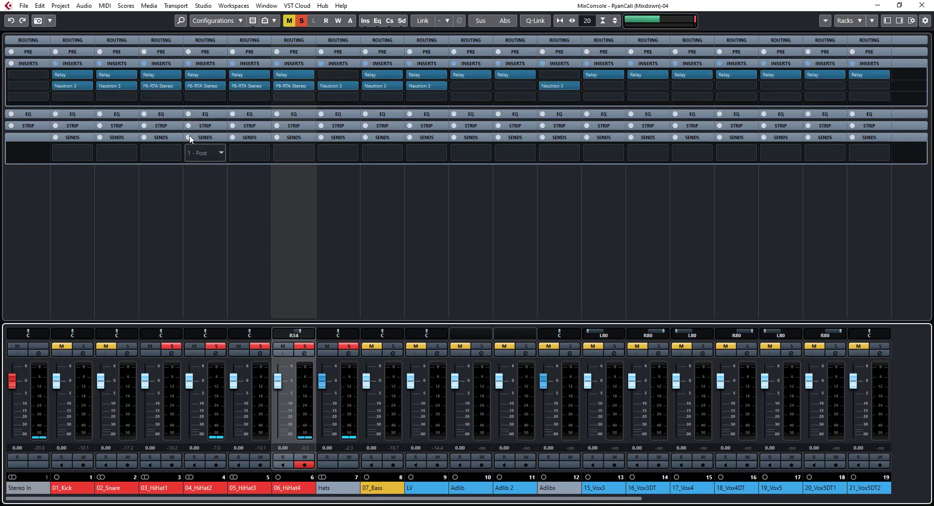
Bypass only the F6-RTA inserts on the four hi-hat channels, 03_HiHat1 to 06_HiHat4
left_click(145, 87)
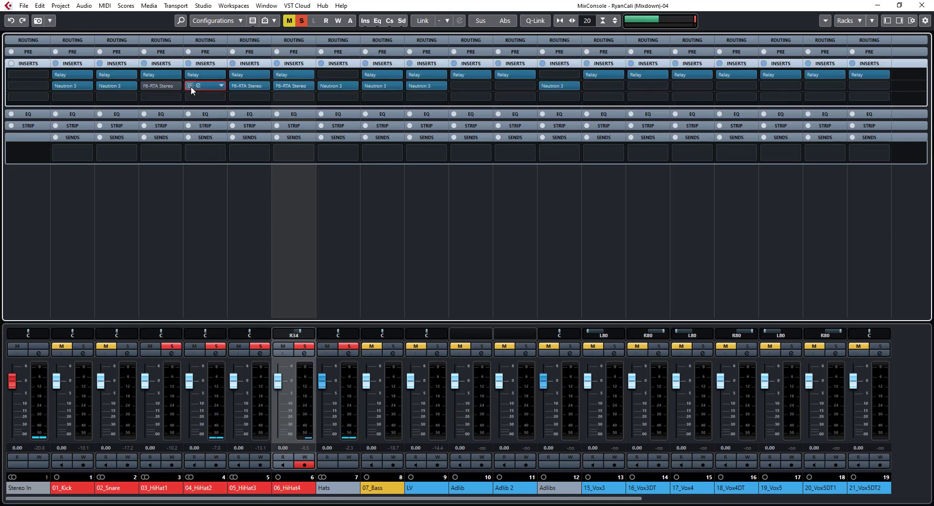
left_click(190, 86)
left_click(234, 86)
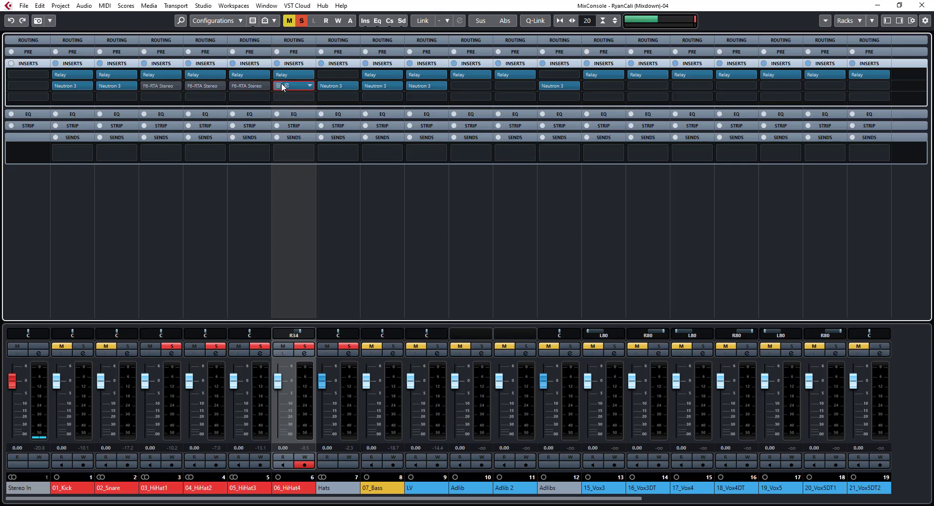
left_click(281, 86)
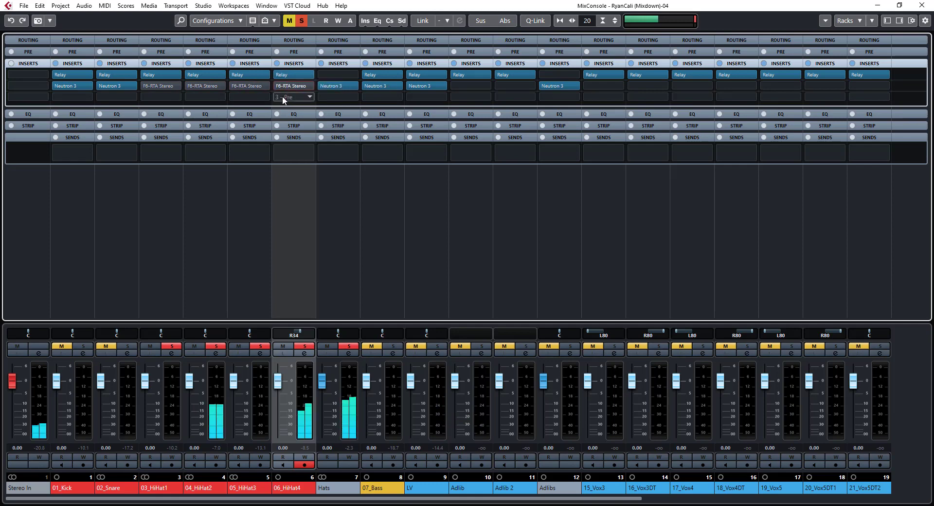
Bypass Neutron 3 on the Hats group and reactivate the F6-RTA inserts on 03_HiHat1 to 06_HiHat4
left_click(318, 85)
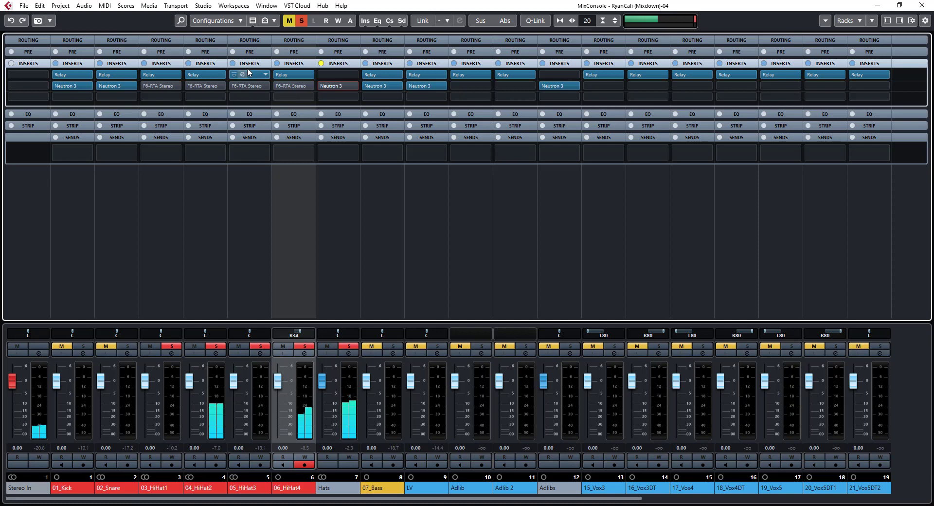
left_click(279, 86)
left_click(234, 86)
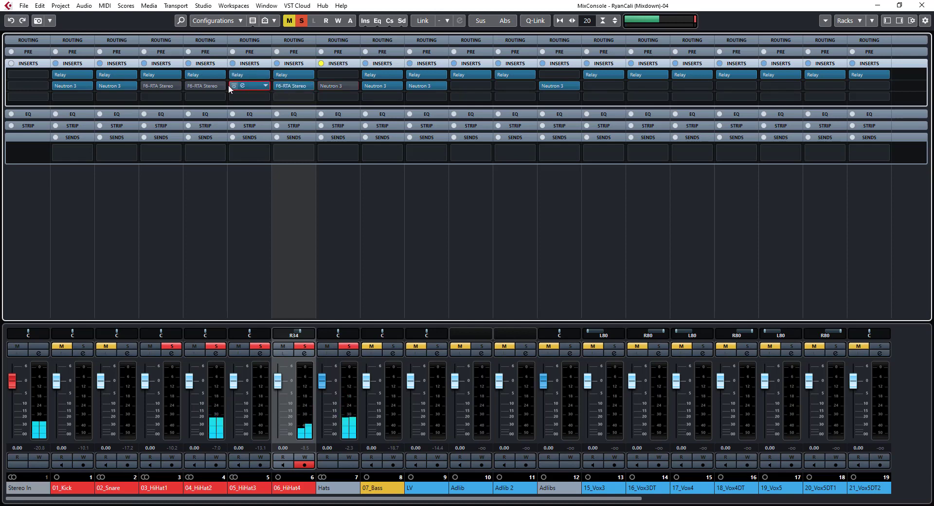
left_click(190, 85)
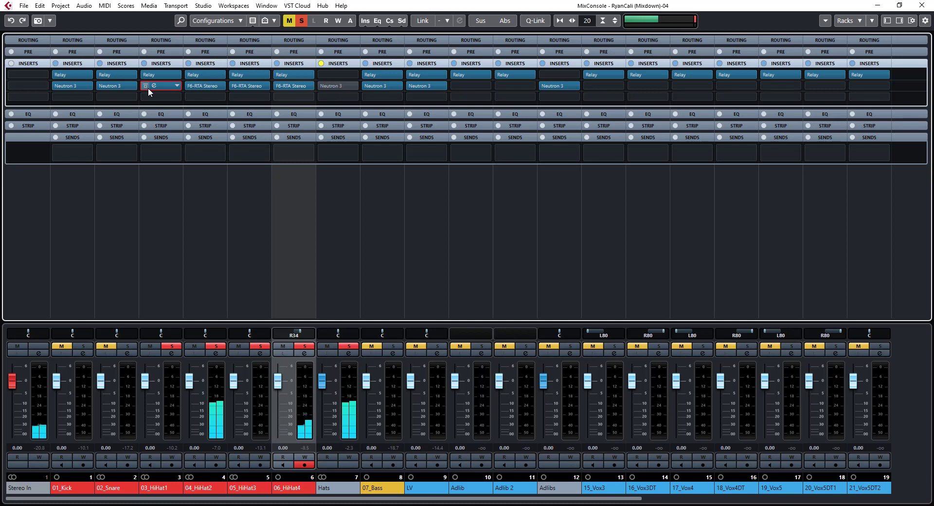
left_click(148, 88)
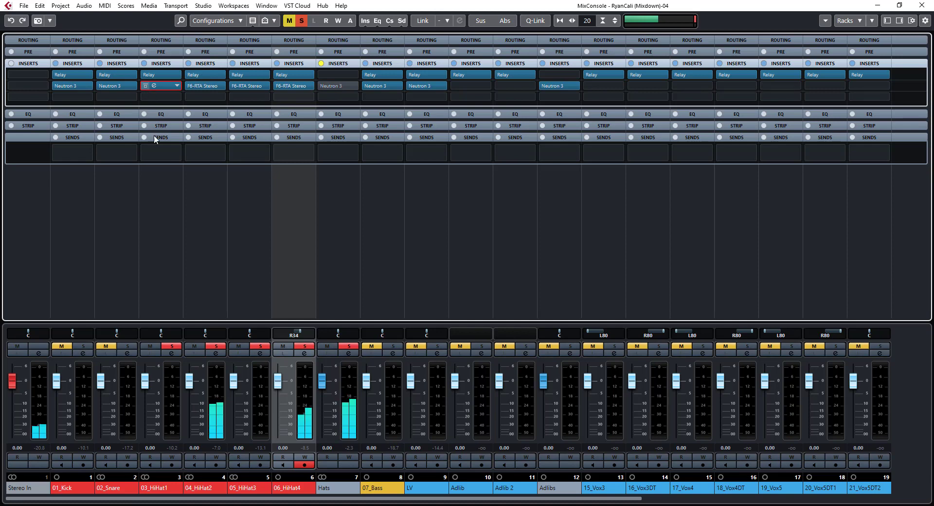
Solo 01_Kick and 02_Snare alongside the hats and compare playback with the four hi-hat F6-RTA inserts bypassed and active
left_click(128, 346)
left_click(83, 346)
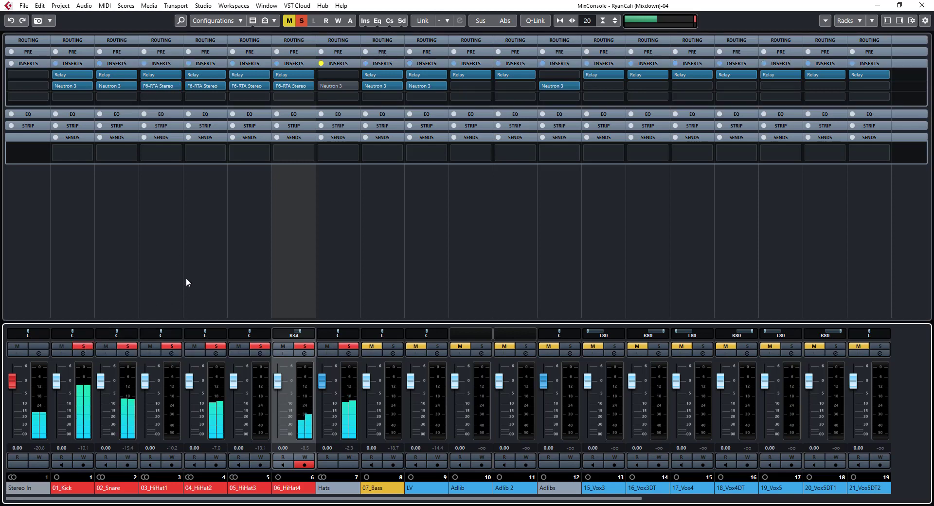
left_click(145, 86)
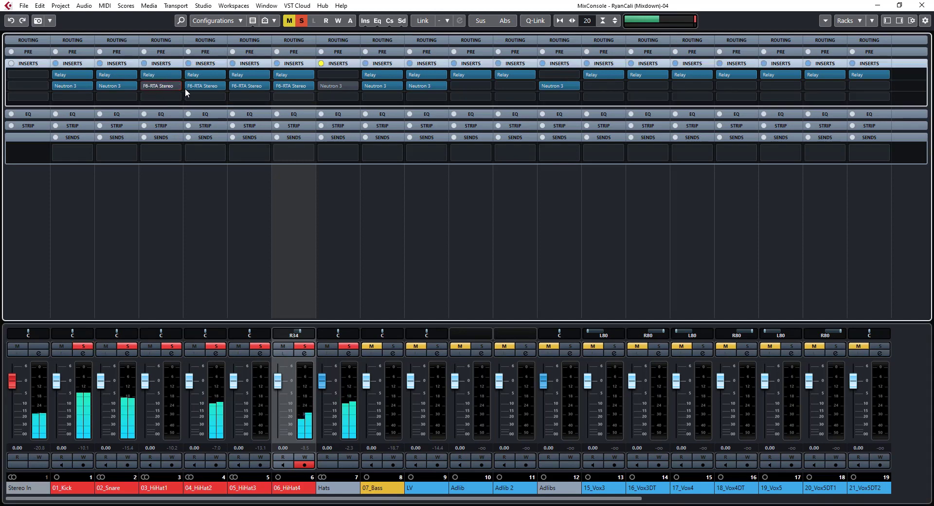
left_click(234, 85)
left_click(279, 85)
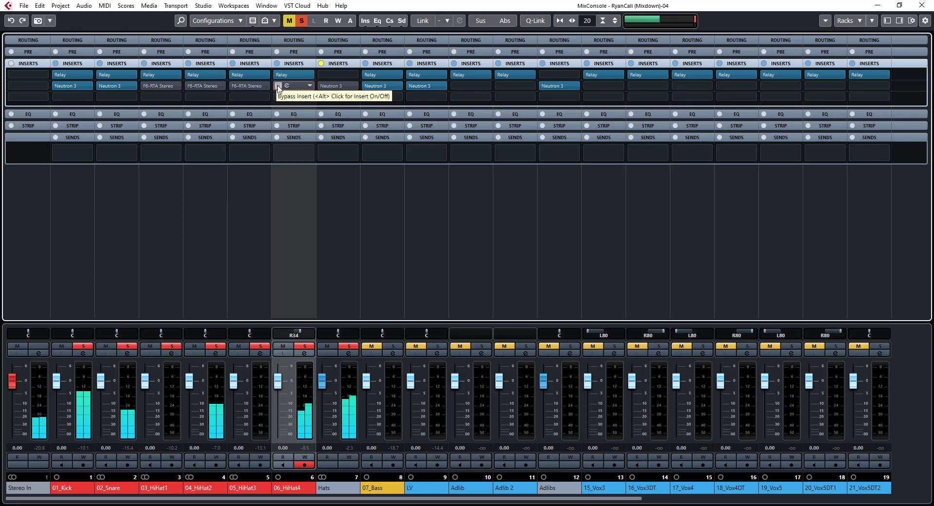
left_click(278, 86)
left_click(231, 86)
left_click(192, 85)
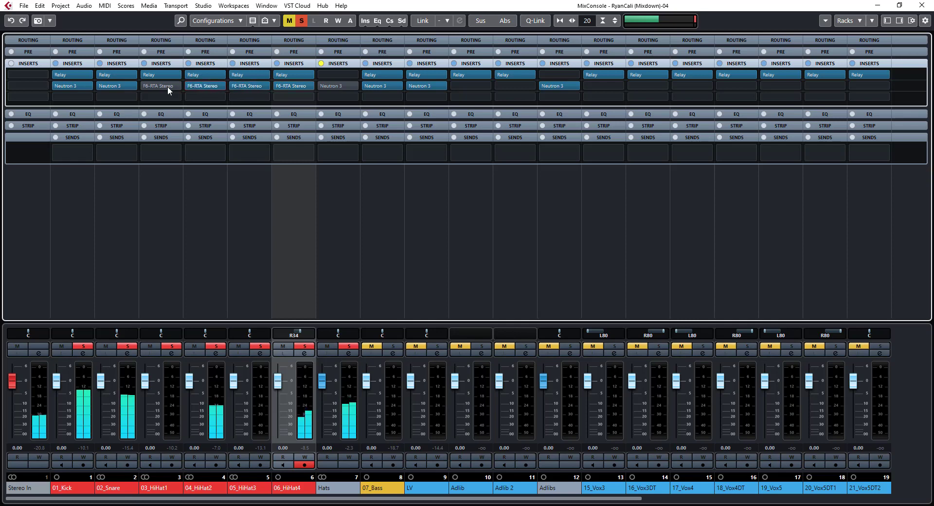
left_click(147, 86)
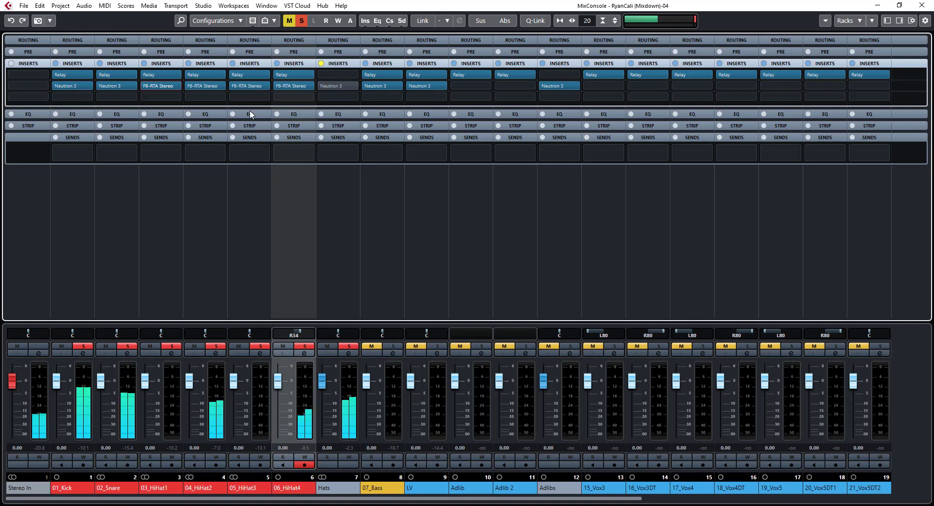
Load DeEsser Stereo from the Dynamics effects into the third insert slot of the Hats group
left_click(343, 97)
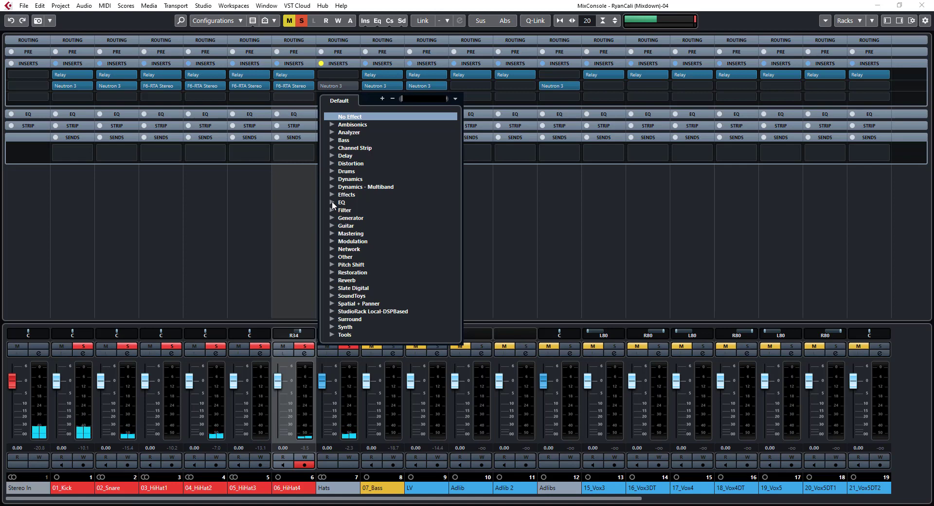
left_click(332, 257)
left_click(331, 257)
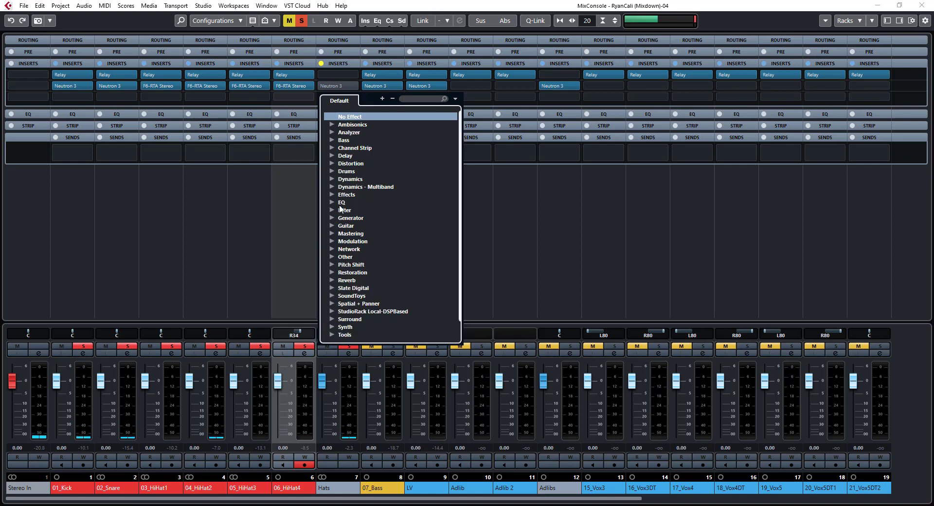
left_click(332, 177)
scroll(366, 214, "down", 8)
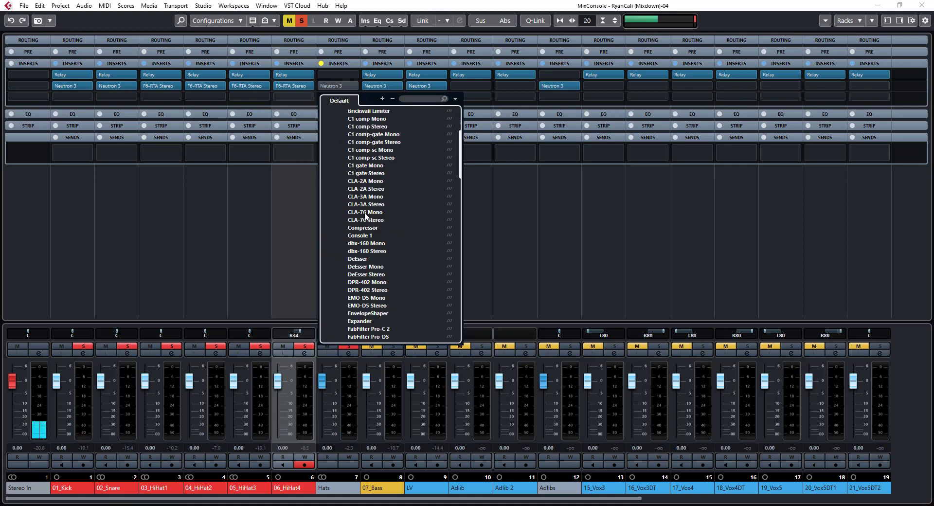
scroll(366, 216, "up", 4)
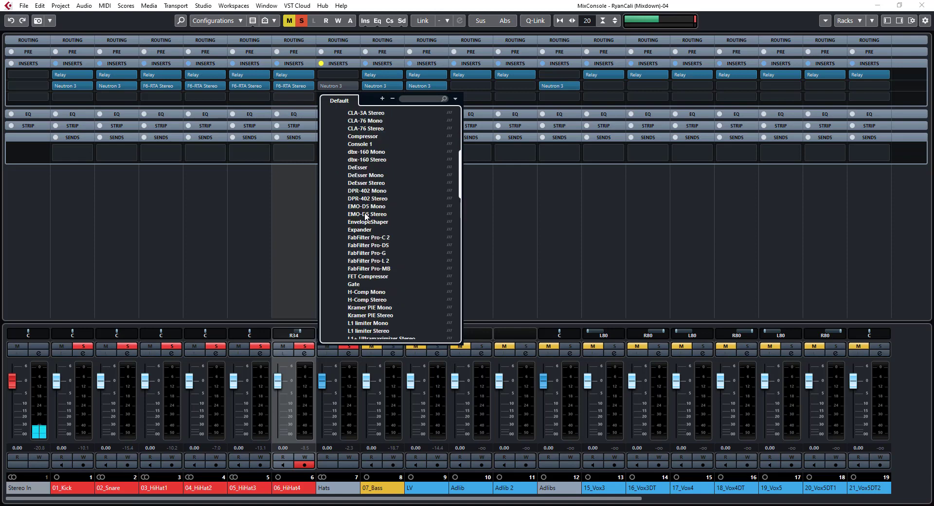
left_click(365, 184)
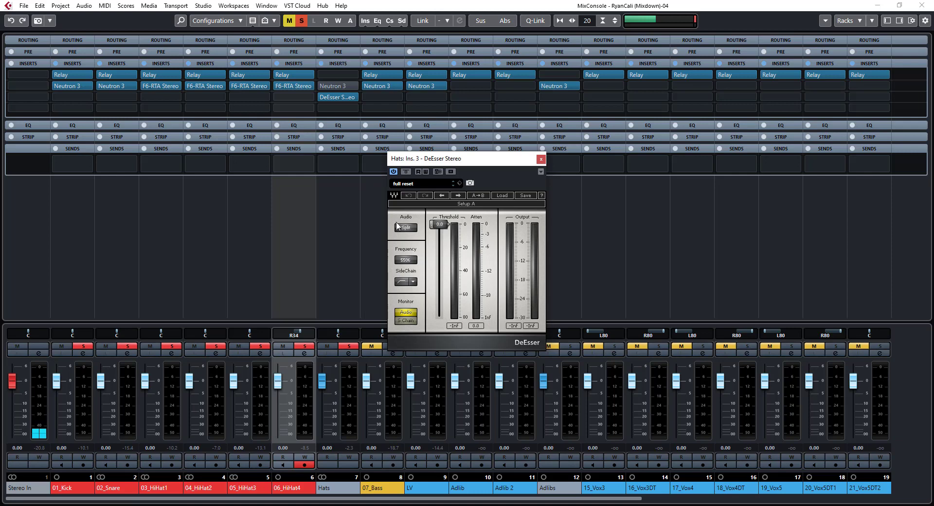
Set the Hats DeEsser's frequency to about 3100 Hz and its threshold to -23.0 during playback
key("space")
left_click_drag(443, 226, 449, 236)
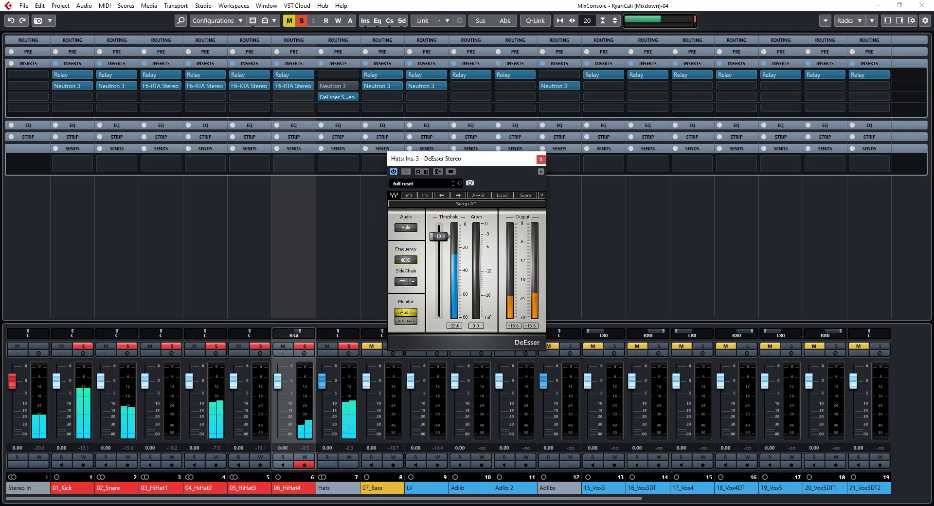
left_click_drag(405, 260, 406, 271)
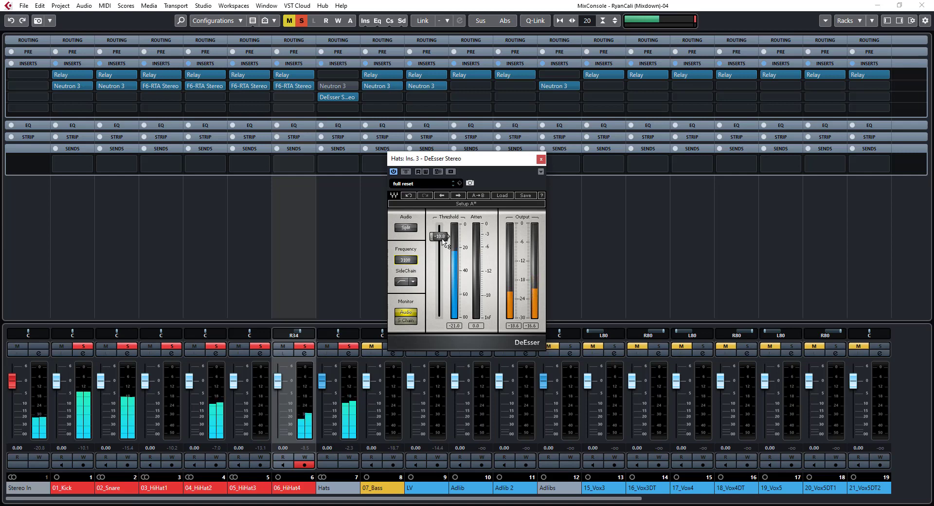
left_click_drag(439, 236, 439, 250)
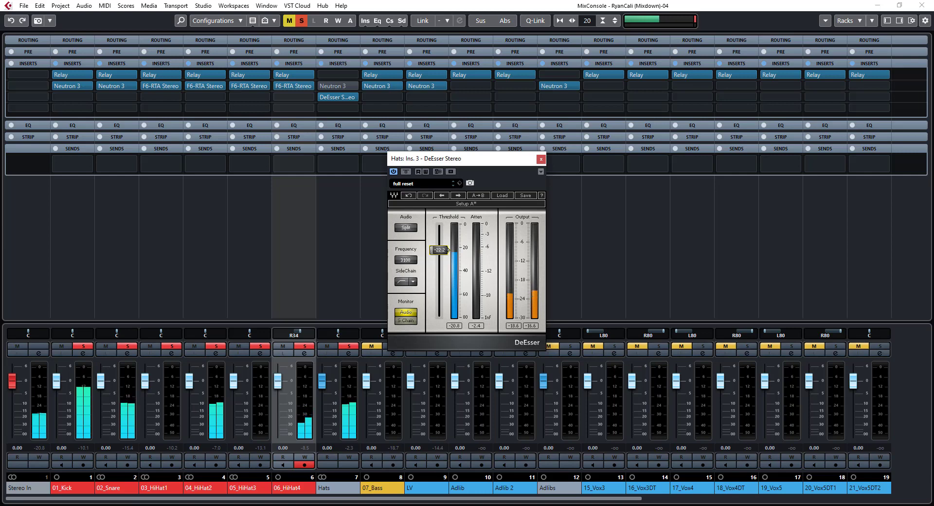
left_click_drag(439, 250, 439, 251)
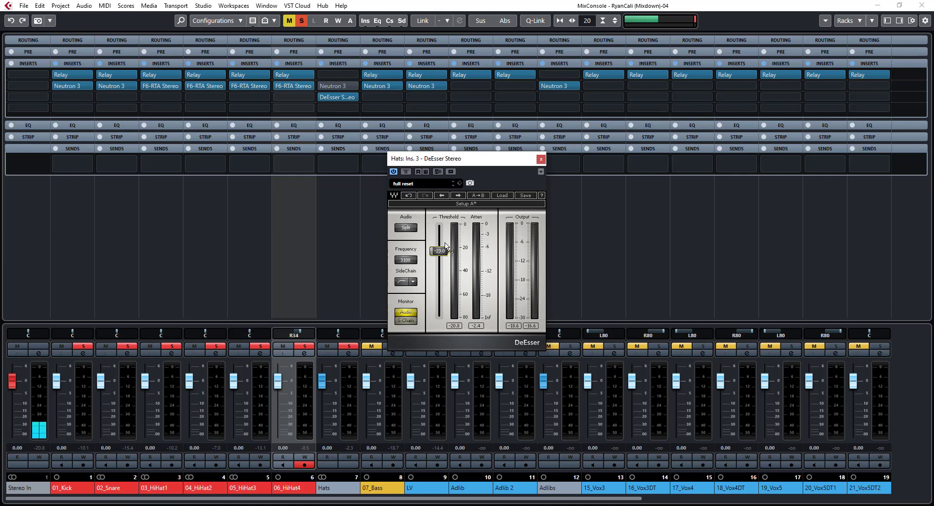
Browse the Dynamics effects for a replacement for the DeEsser in the Hats group's third insert slot
left_click(352, 97)
scroll(372, 237, "down", 15)
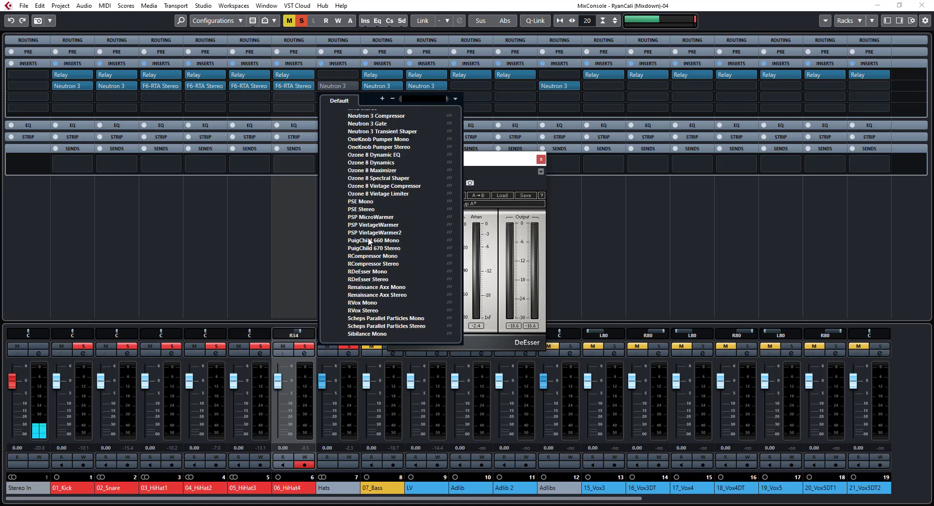
scroll(369, 240, "down", 2)
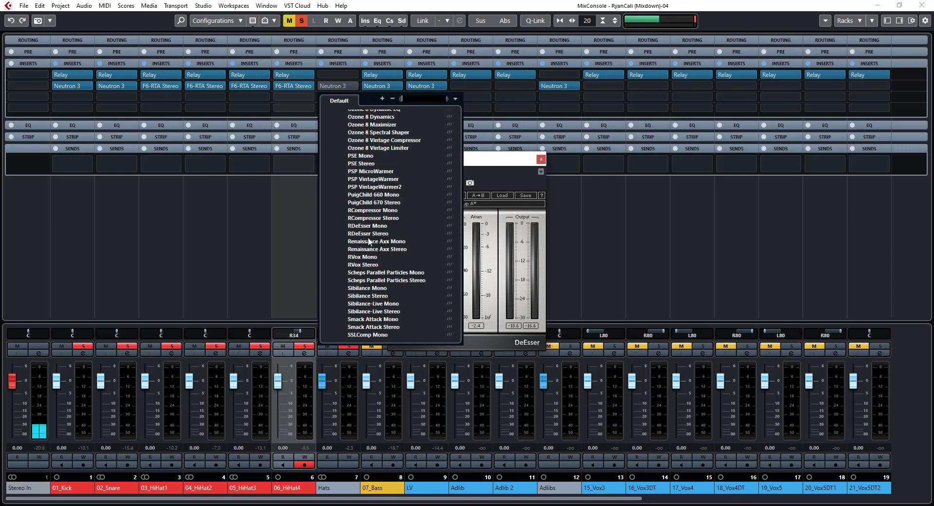